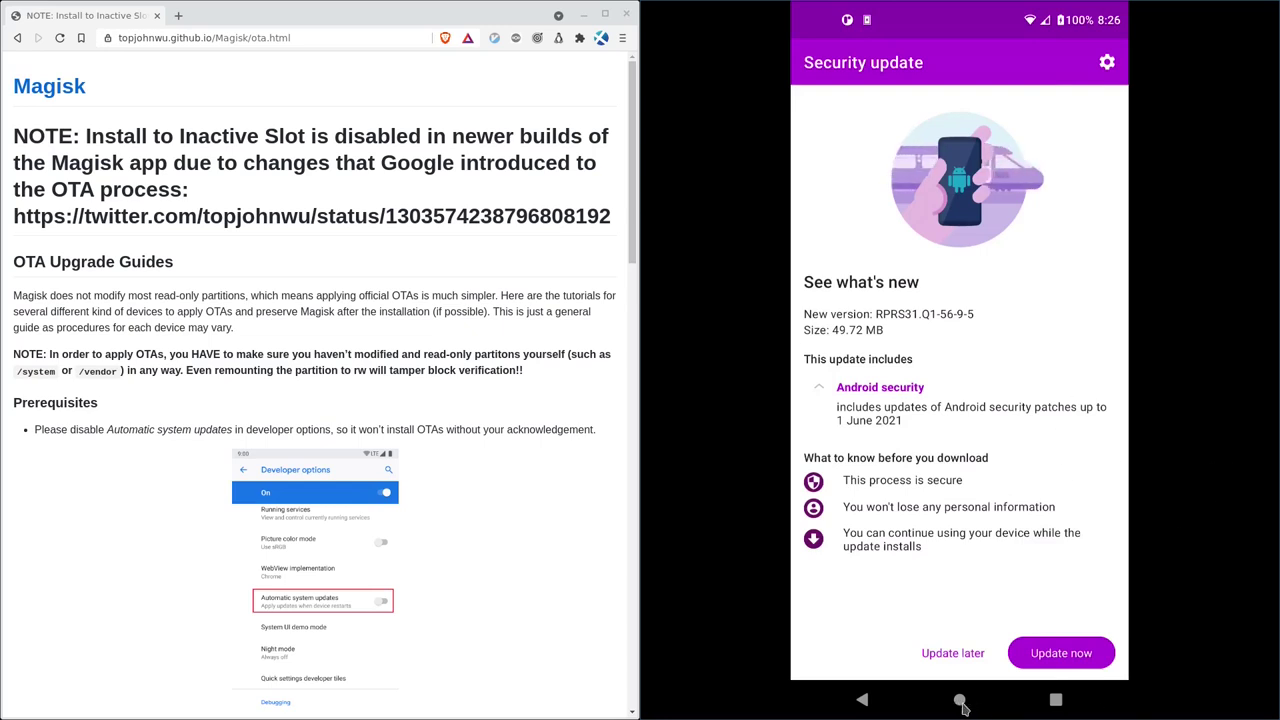
# Leave the security update screen and launch the Magisk app by searching the phone's apps for "mg"
pyautogui.click(960, 703)
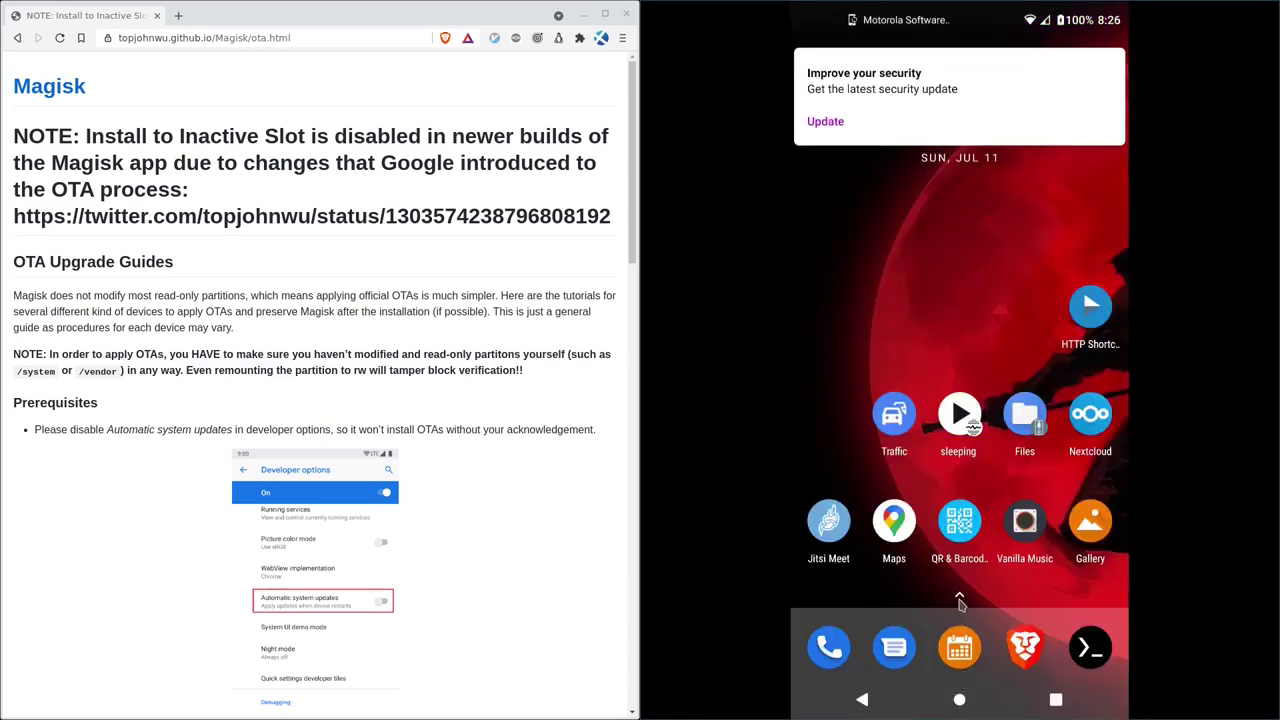
pyautogui.moveTo(900, 560); pyautogui.dragTo(878, 217)
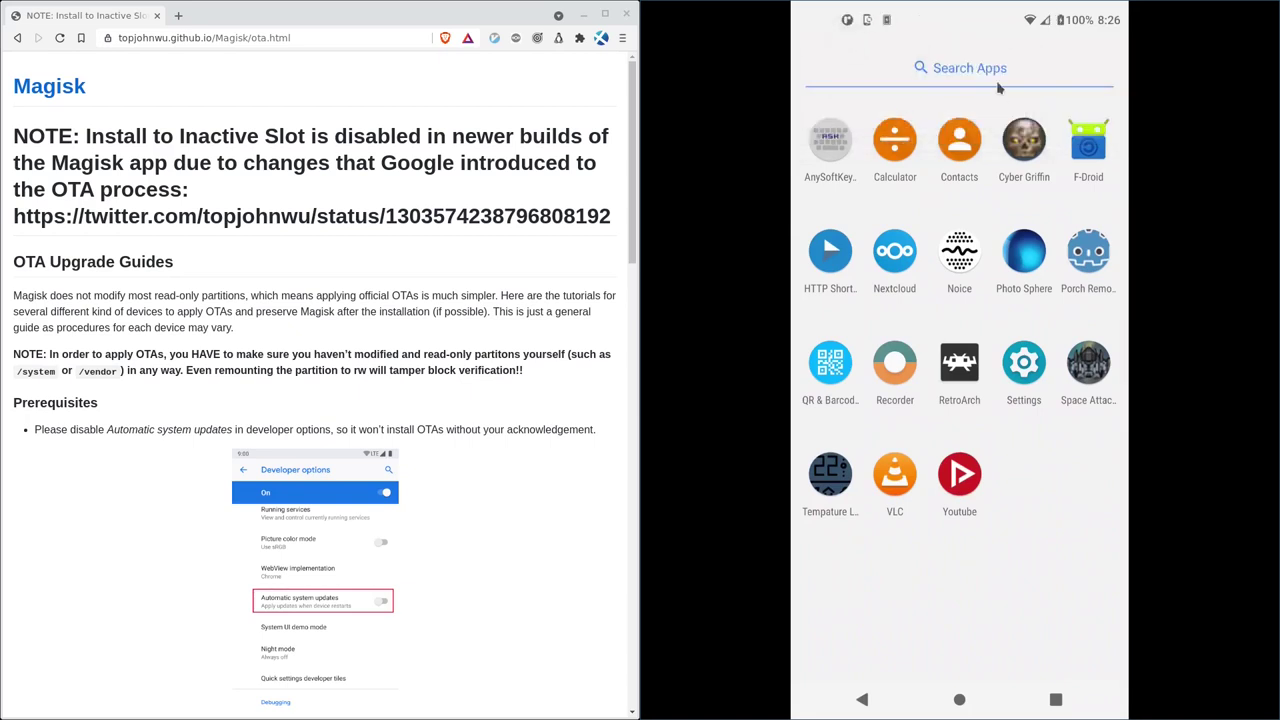
pyautogui.click(997, 81)
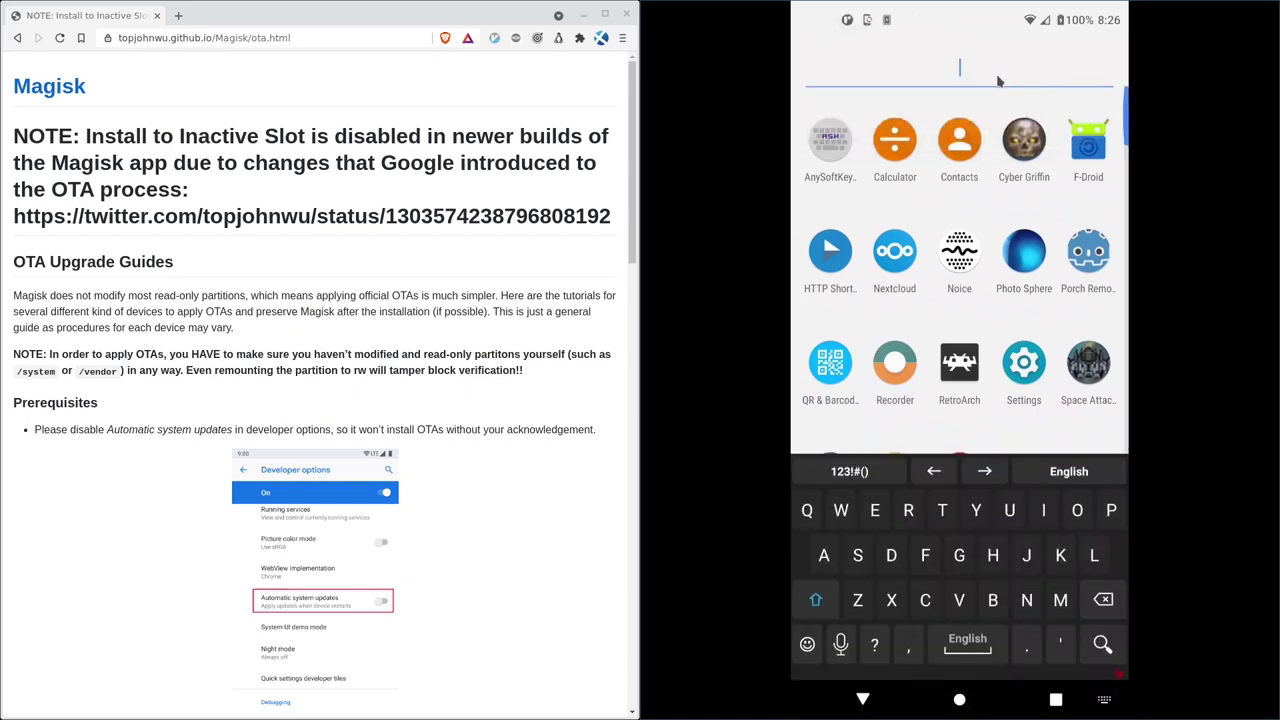
pyautogui.write('mg')
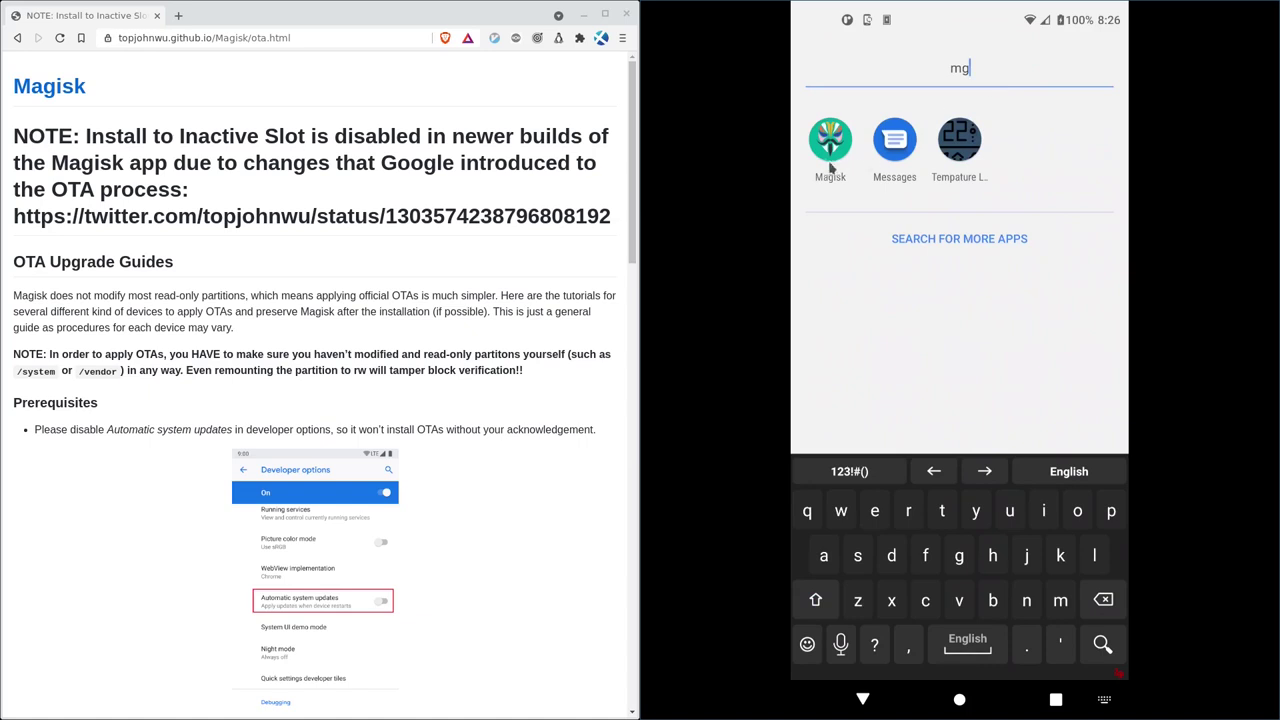
pyautogui.click(828, 167)
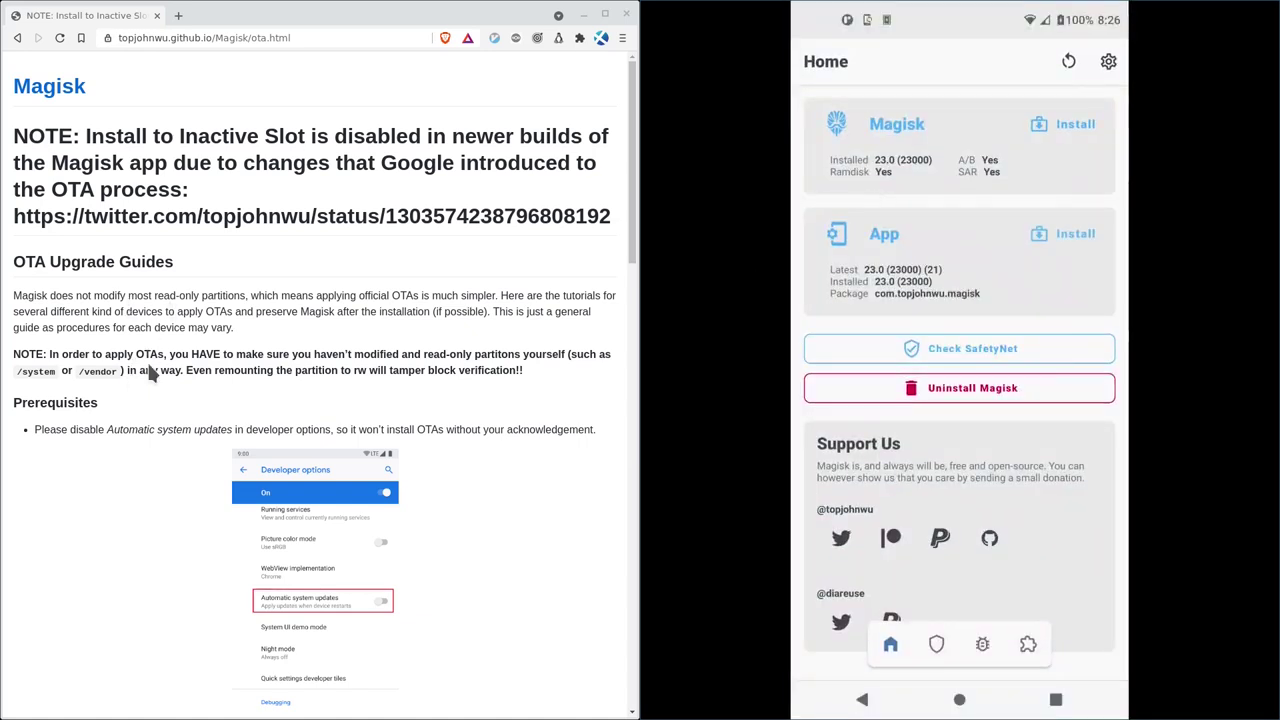
# Follow the OTA guide's prerequisites and restore the stock images through Magisk's uninstall options
pyautogui.scroll(-3, 207, 385)
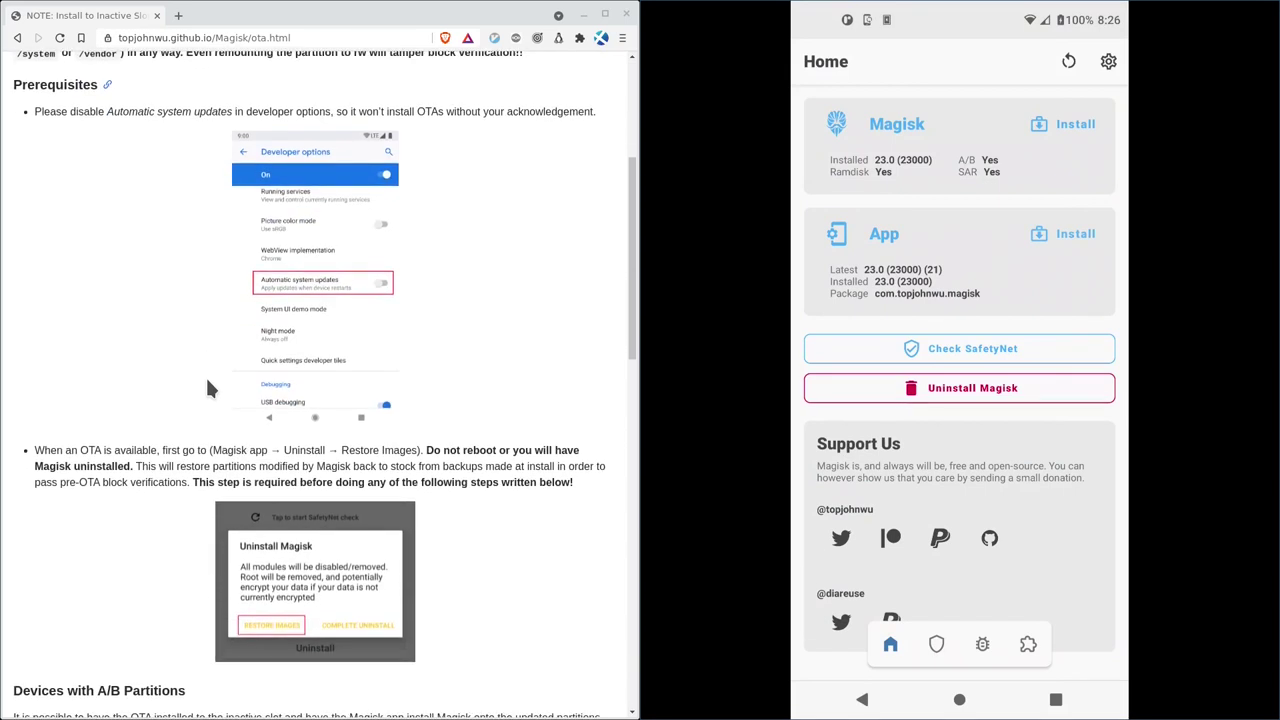
pyautogui.scroll(-1, 210, 387)
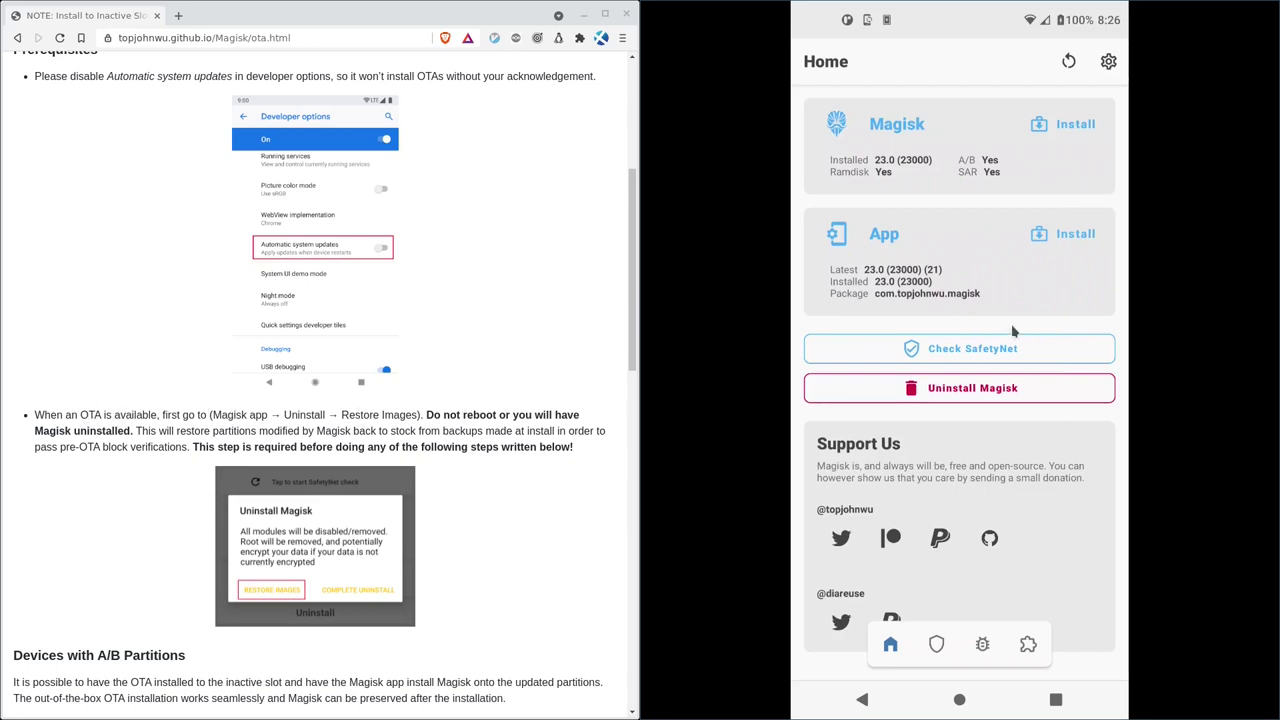
pyautogui.click(958, 392)
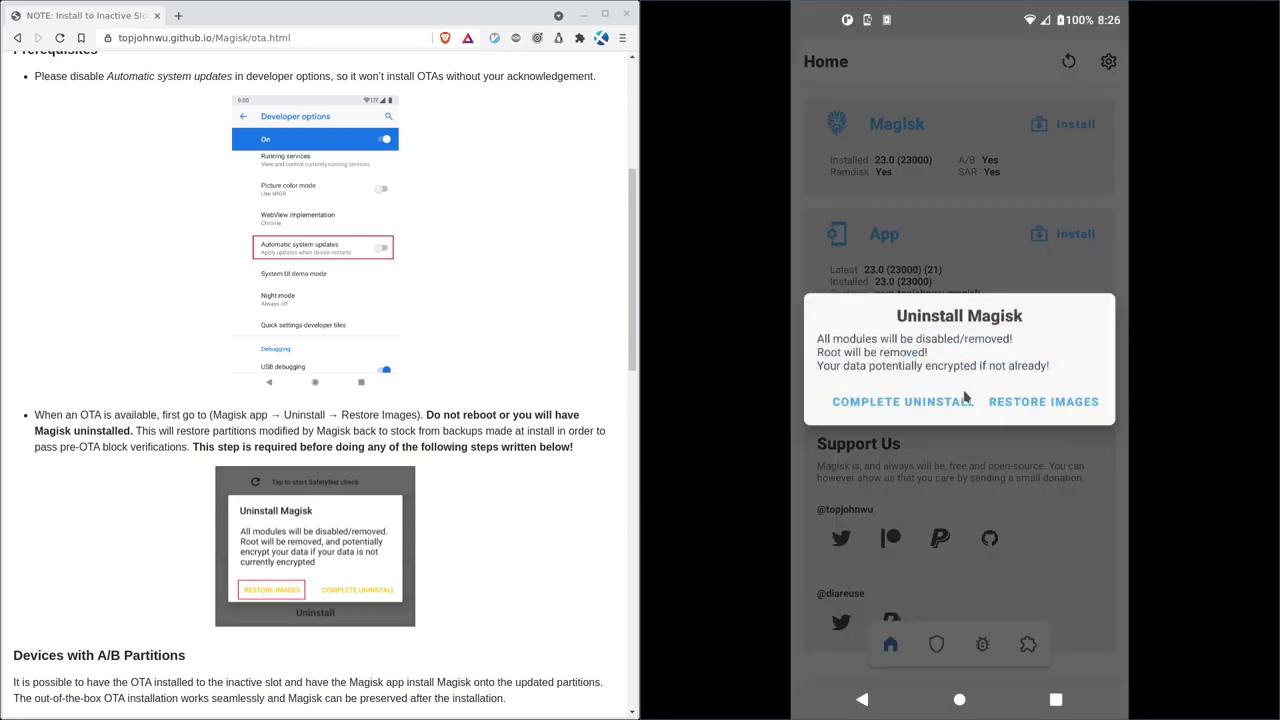
pyautogui.click(1023, 403)
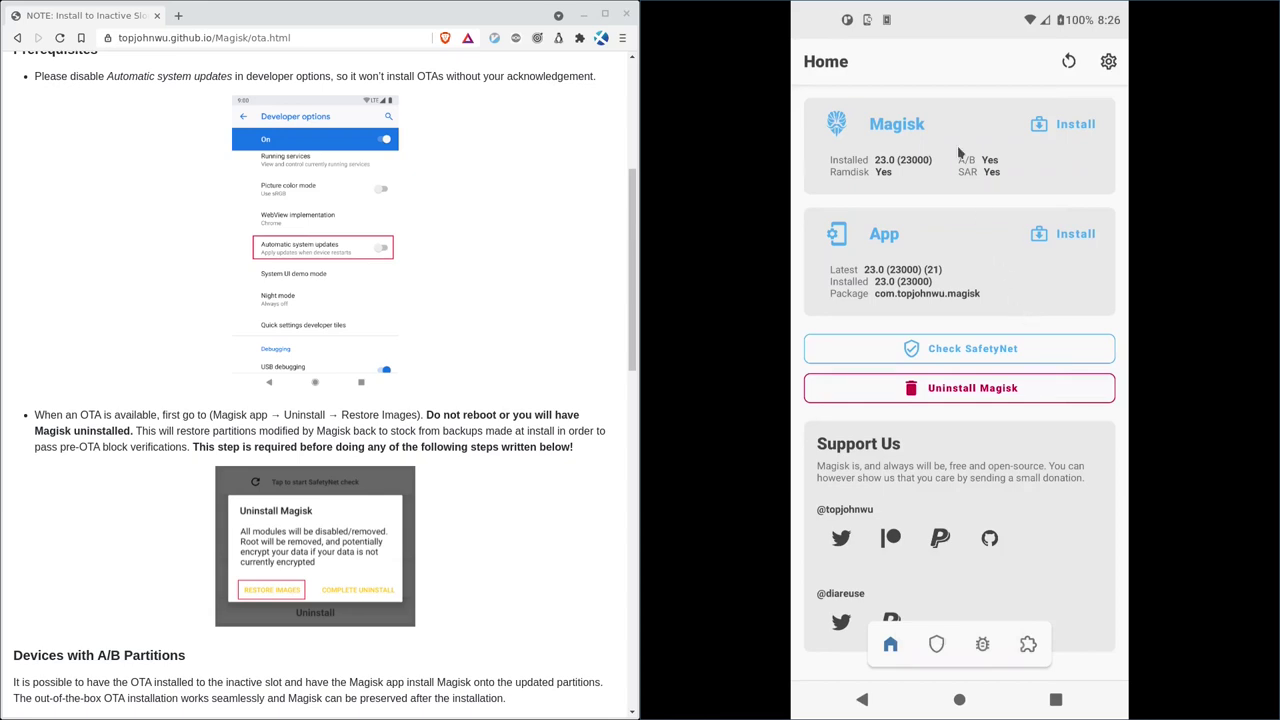
# Start the Motorola security update from its notification, dismiss the update screen, and expand the update's progress notification
pyautogui.moveTo(868, 22); pyautogui.dragTo(910, 280)
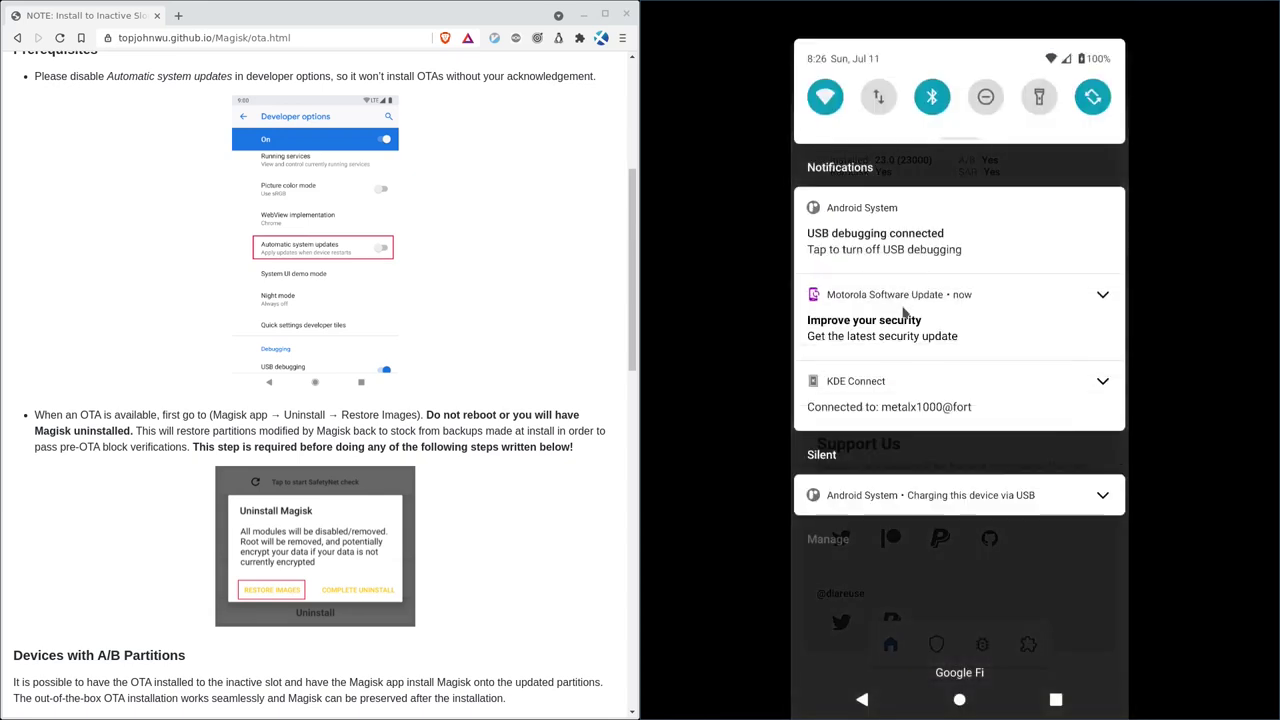
pyautogui.click(910, 327)
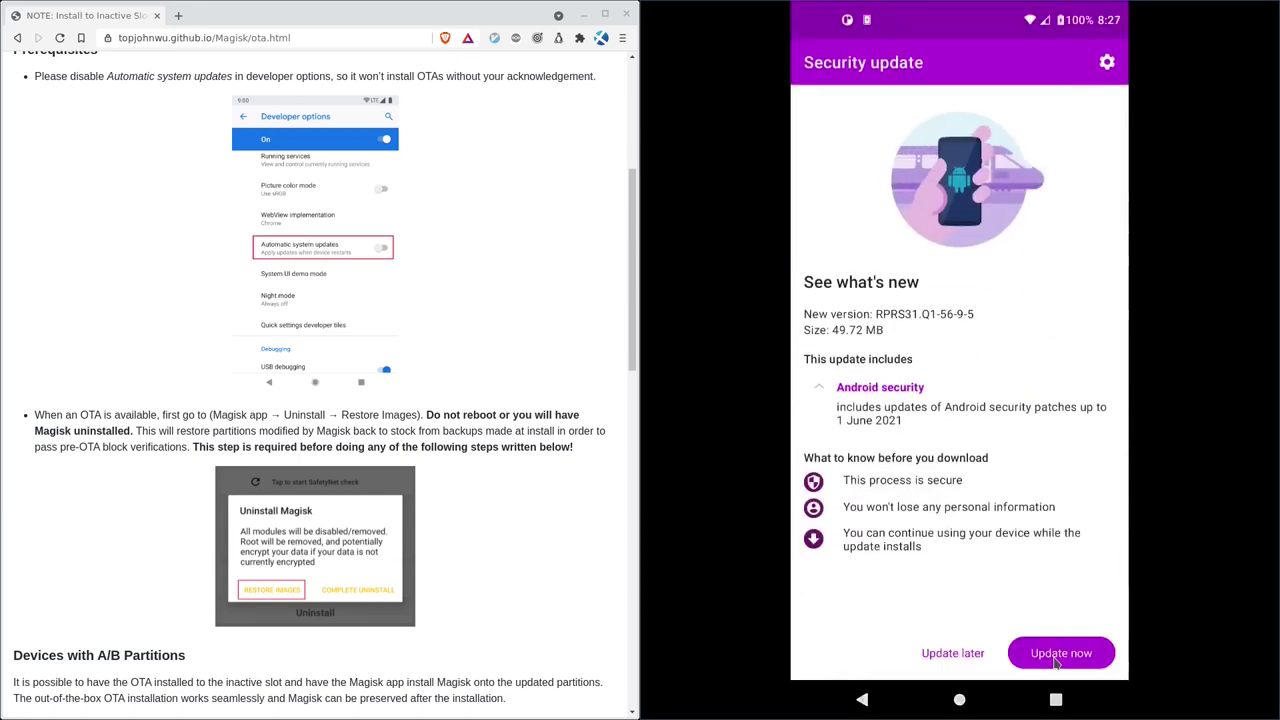
pyautogui.click(1056, 654)
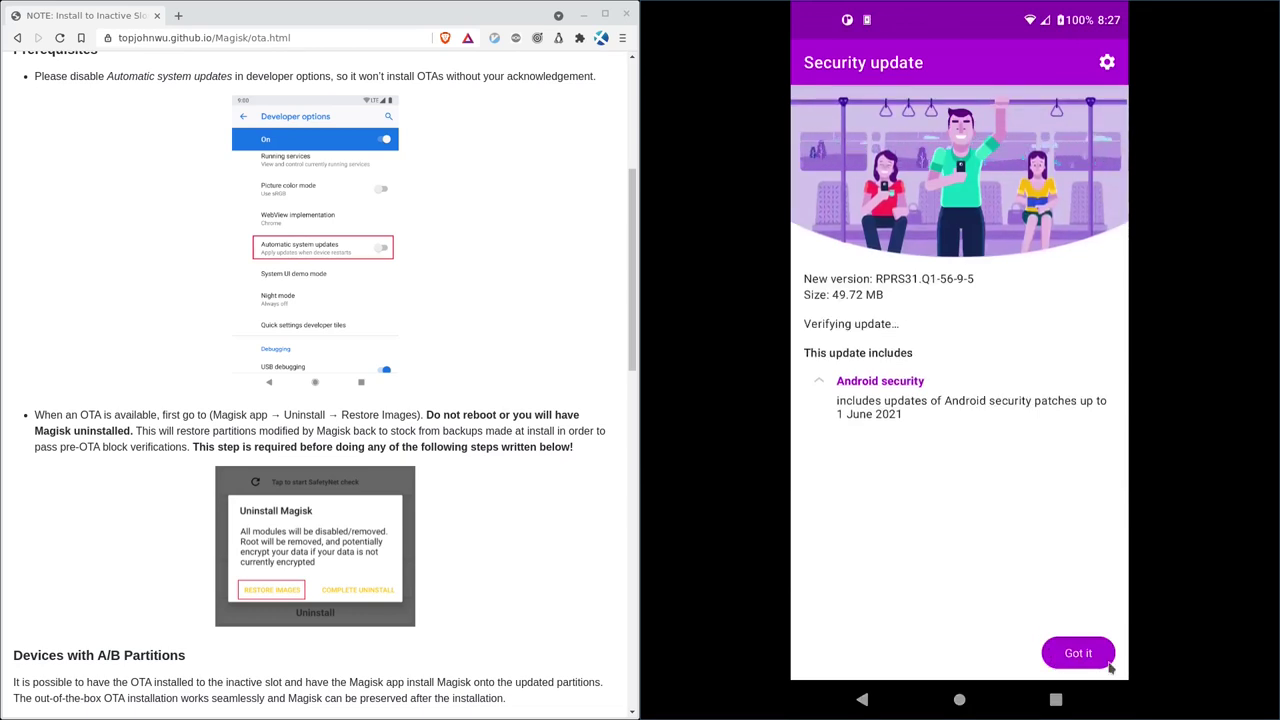
pyautogui.click(1077, 654)
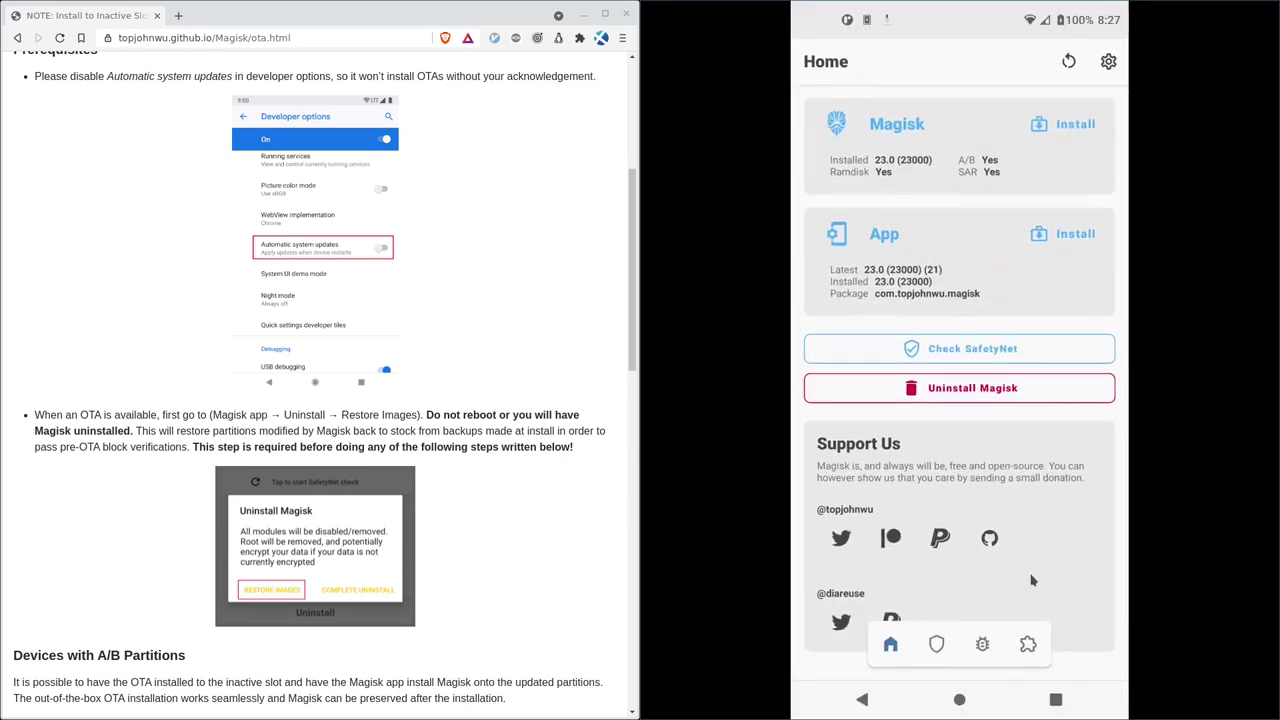
pyautogui.moveTo(887, 22); pyautogui.dragTo(963, 384)
pyautogui.click(1102, 408)
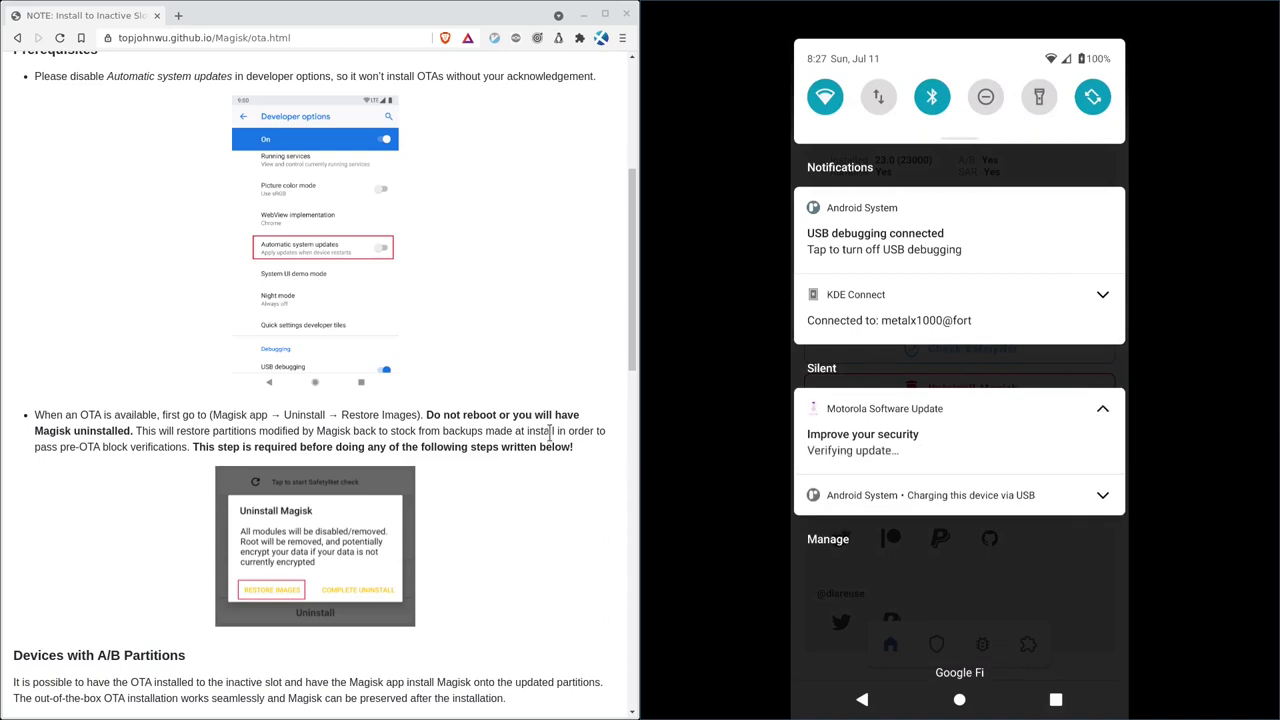
# Read the OTA guide's sections on A/B and non-A/B devices, highlighting the "Install → Install to Inactive Slot" instruction
pyautogui.scroll(-1, 530, 497)
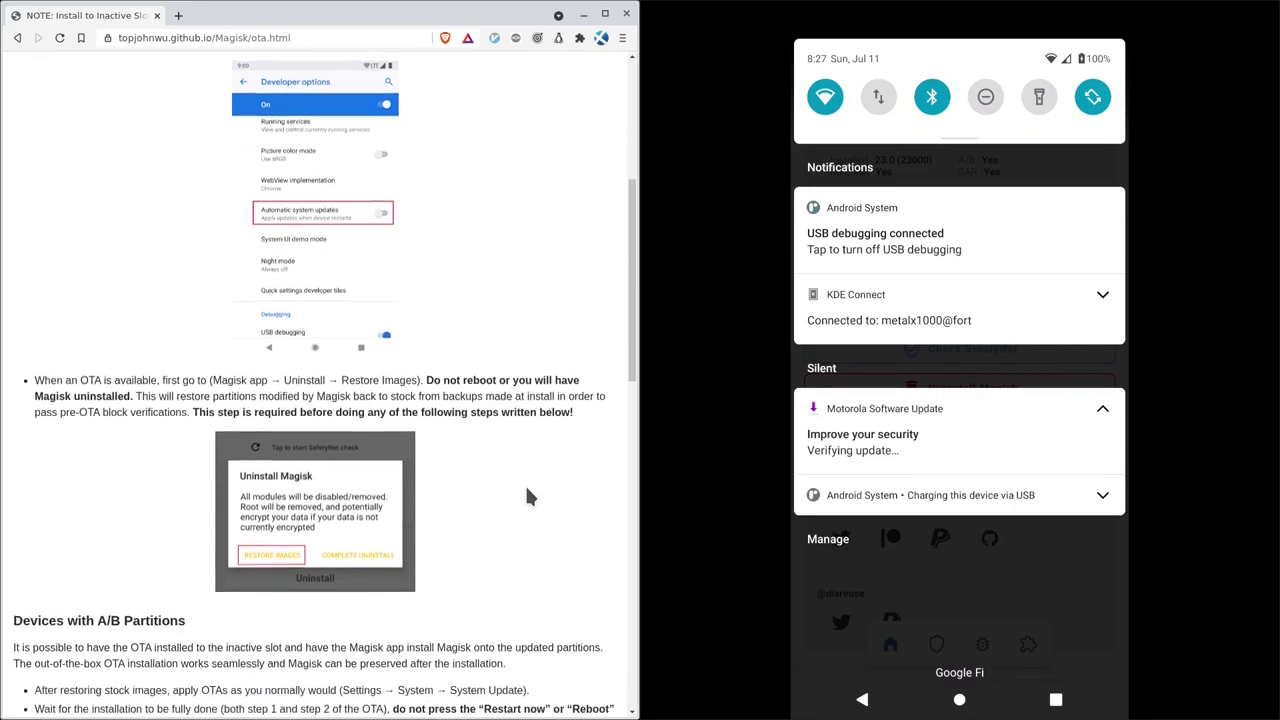
pyautogui.scroll(-3, 528, 491)
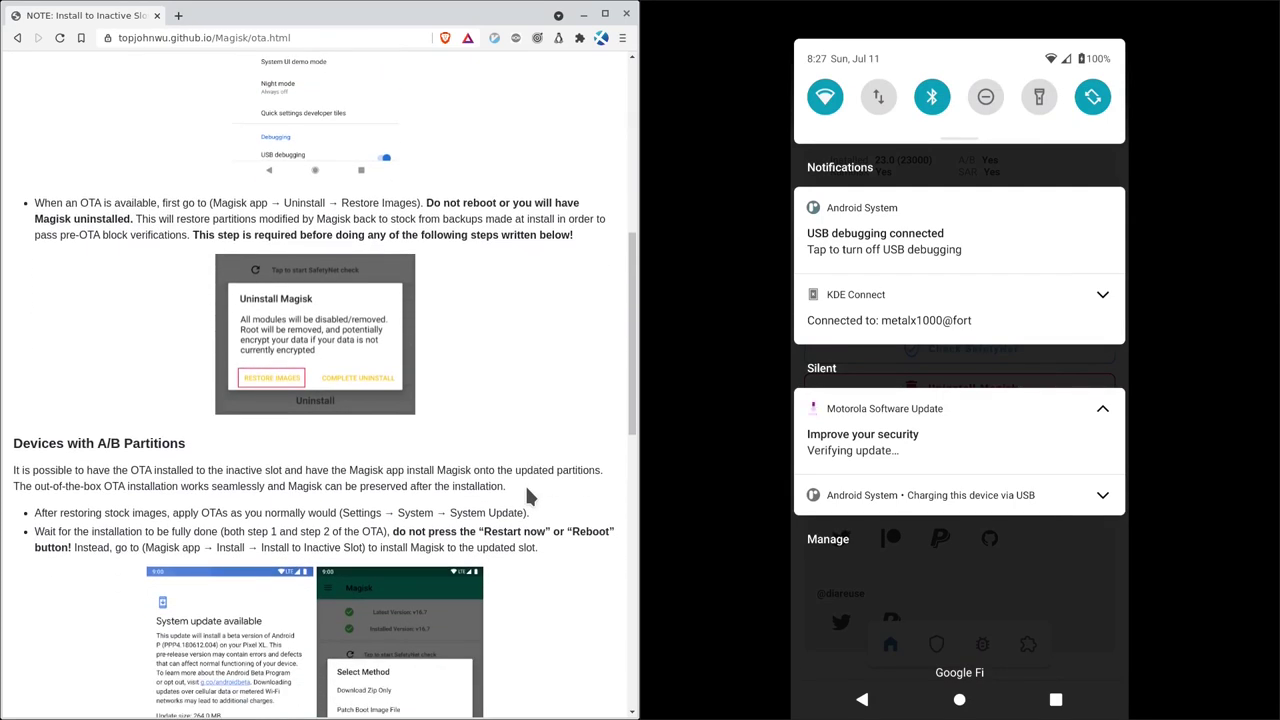
pyautogui.scroll(-4, 516, 388)
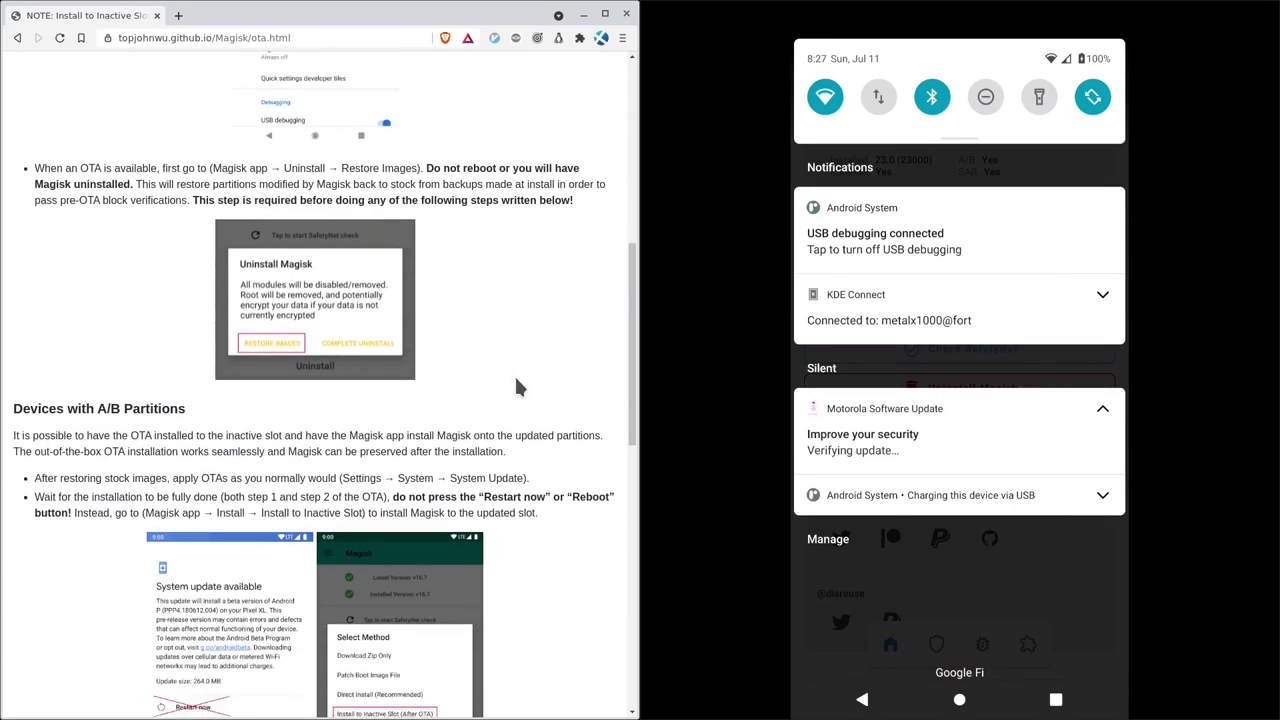
pyautogui.scroll(-1, 518, 395)
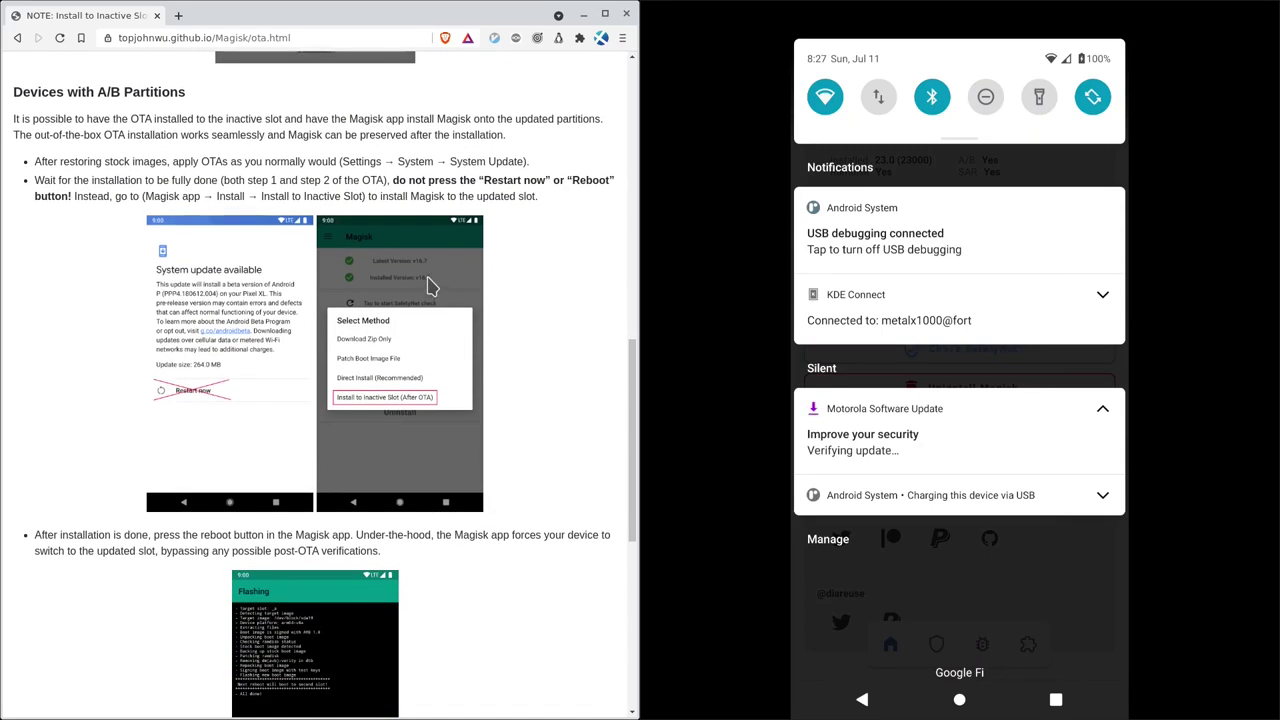
pyautogui.scroll(1, 330, 300)
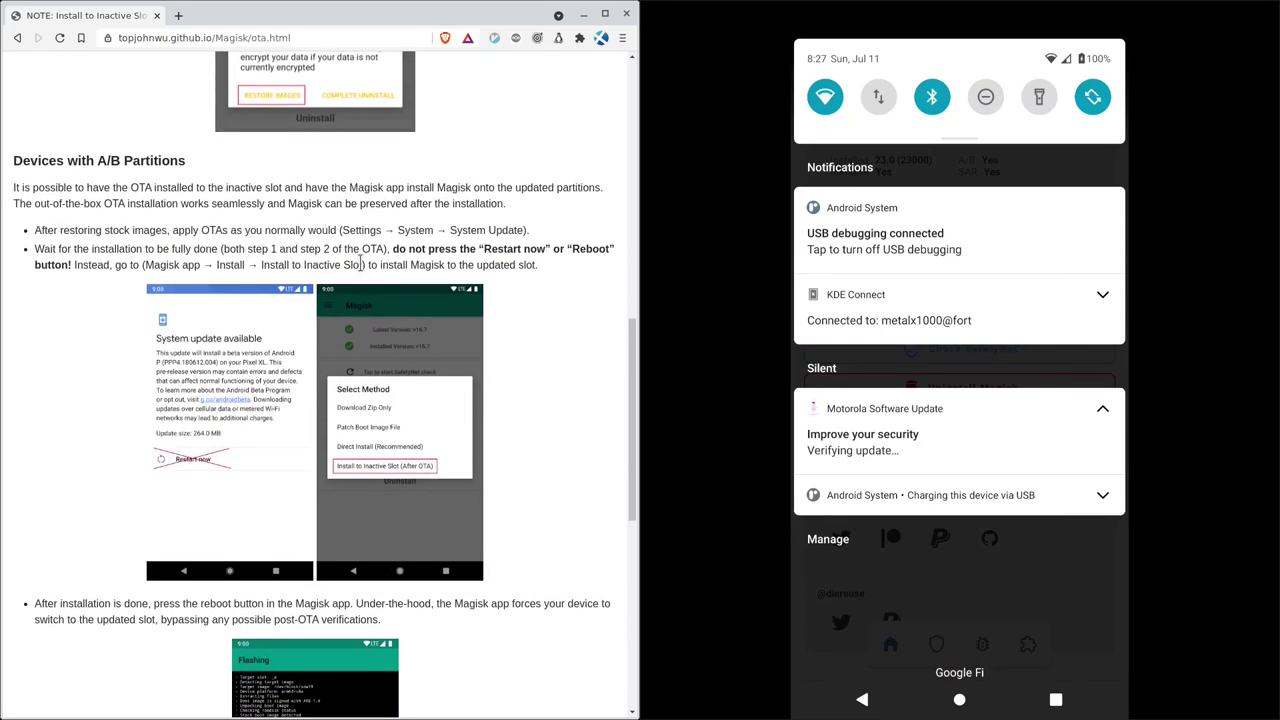
pyautogui.moveTo(214, 265); pyautogui.dragTo(364, 264)
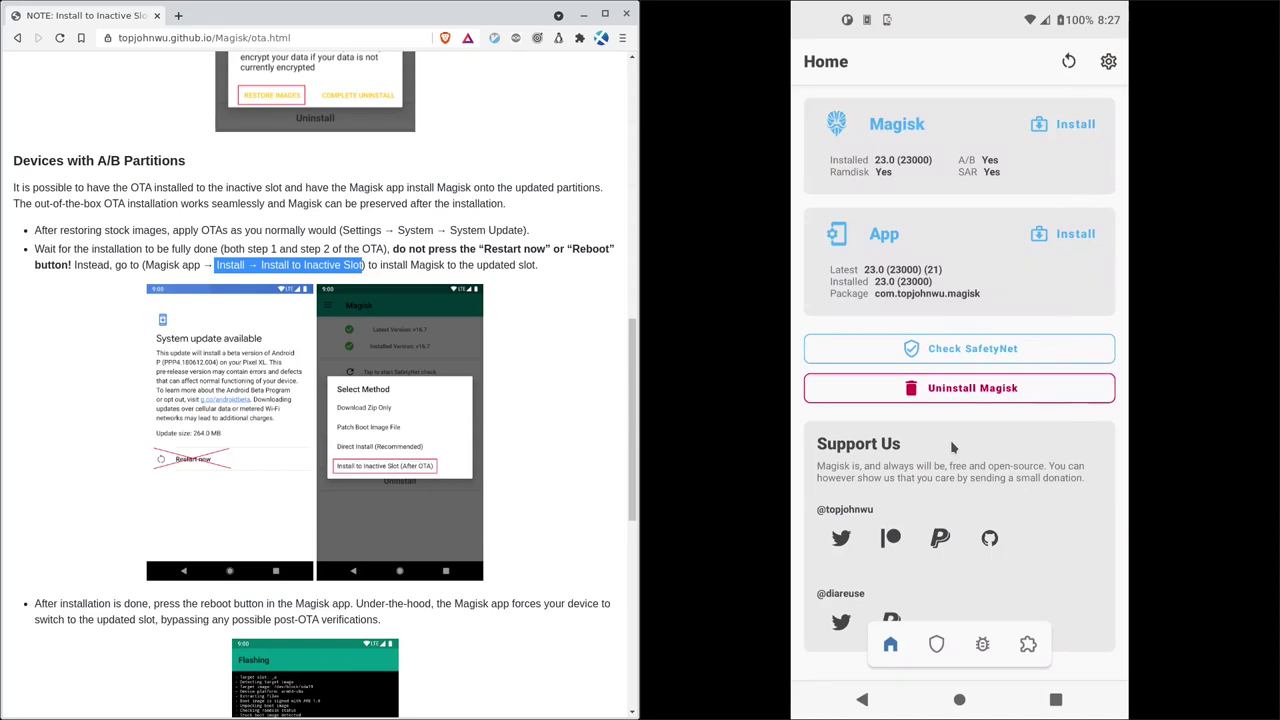
pyautogui.click(580, 380)
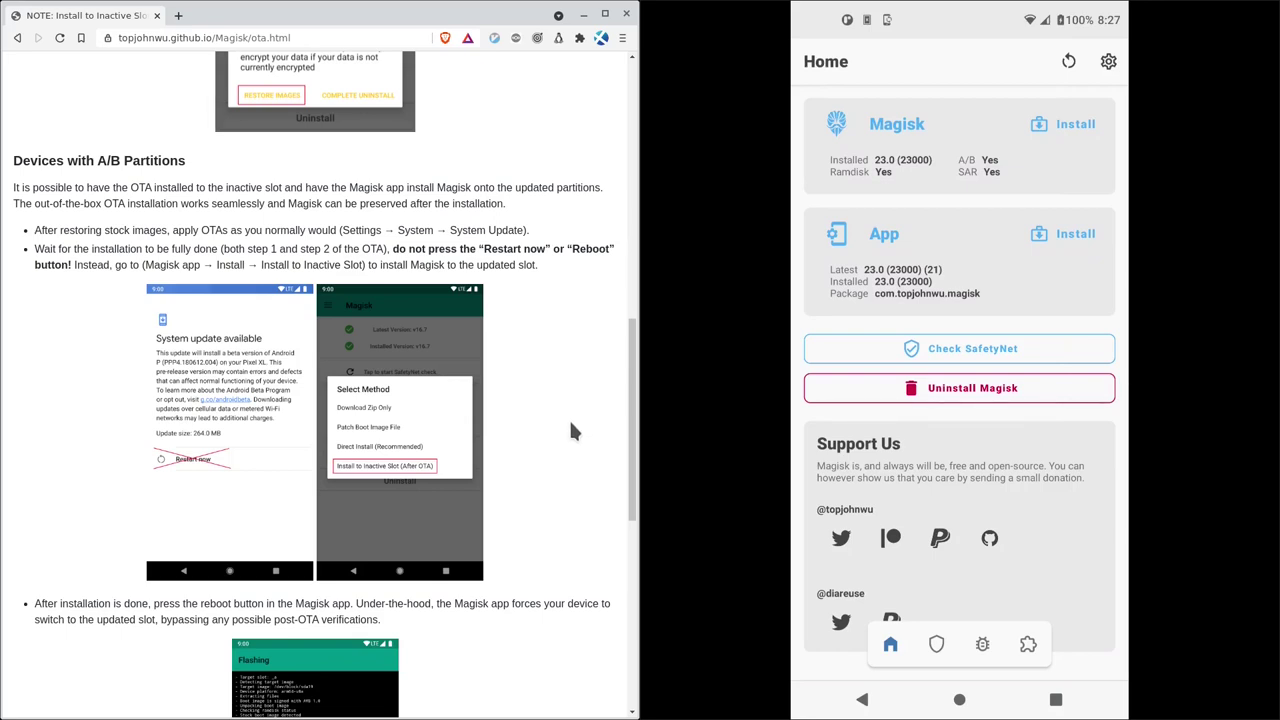
pyautogui.scroll(-4, 593, 489)
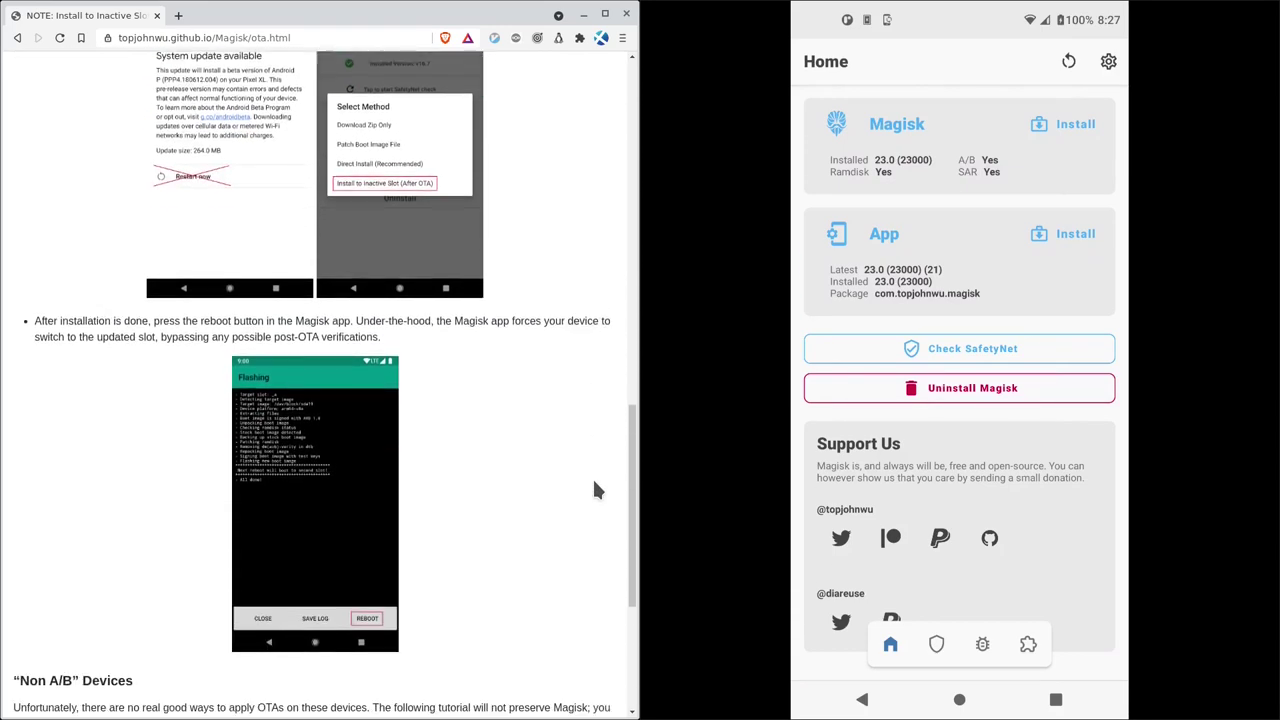
pyautogui.scroll(-3, 594, 489)
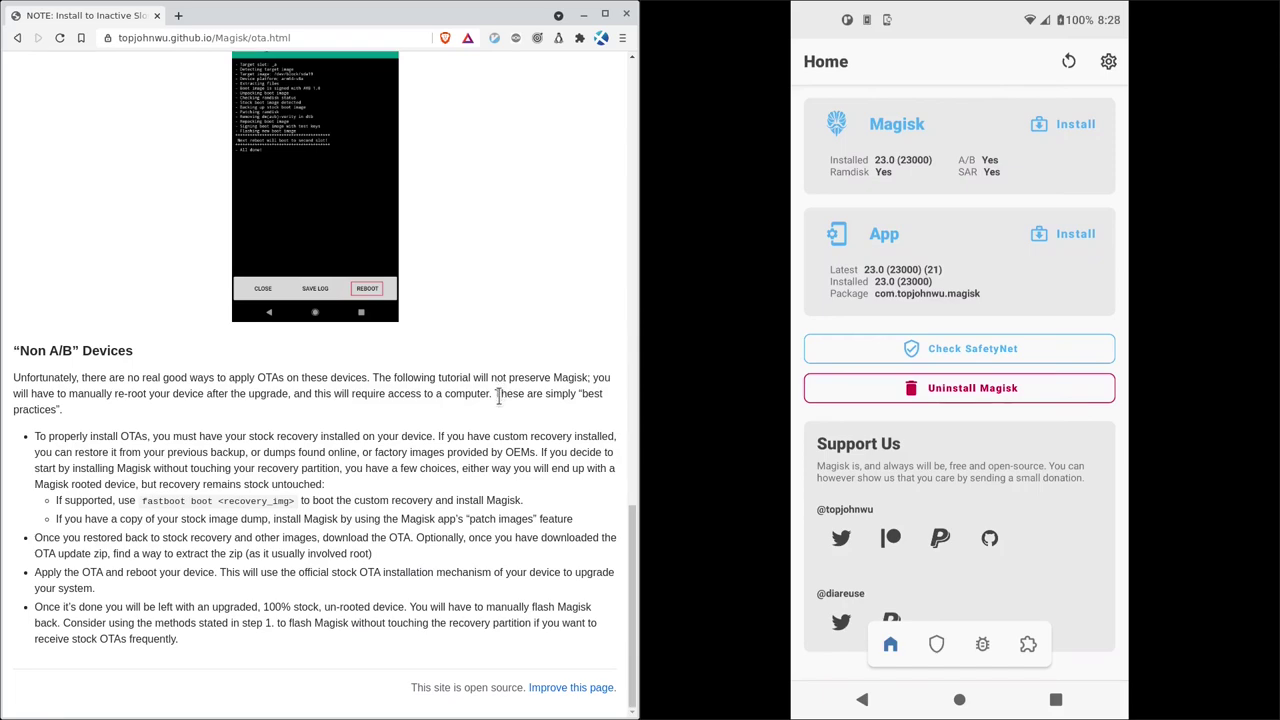
pyautogui.scroll(6, 498, 396)
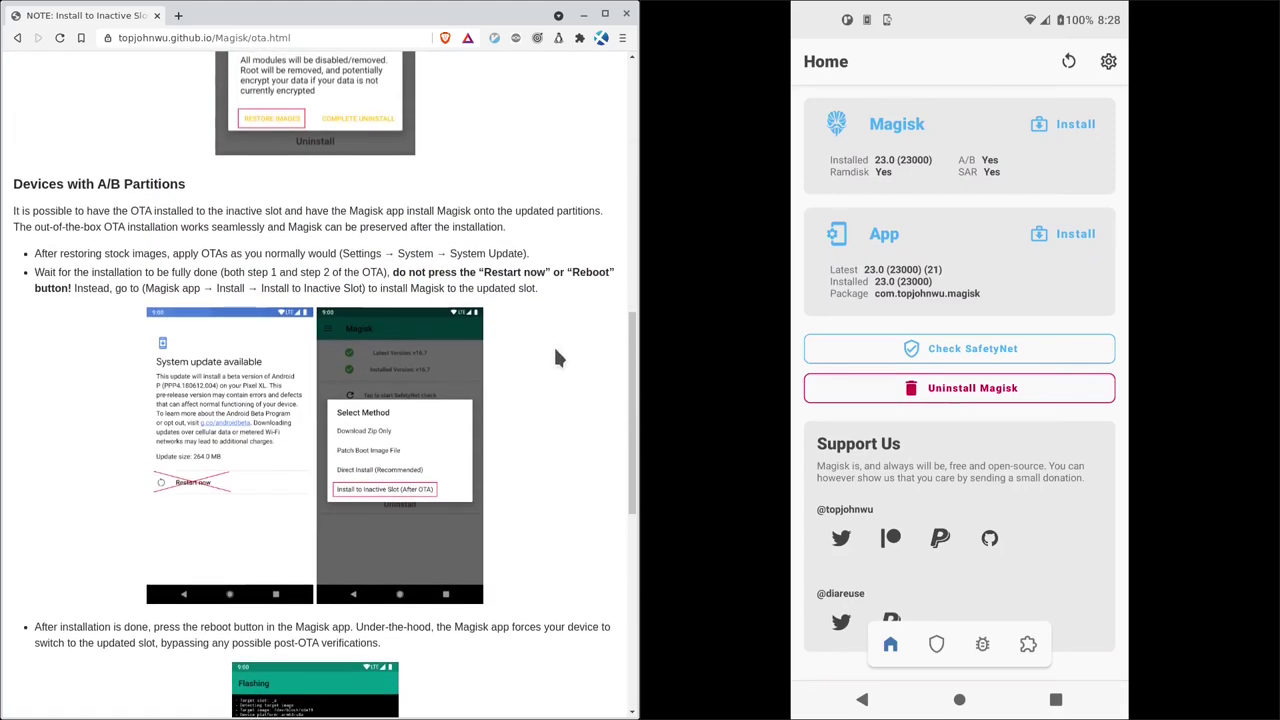
# Open the Motorola Software Update's installation progress from its expanded notification
pyautogui.moveTo(946, 20); pyautogui.dragTo(938, 427)
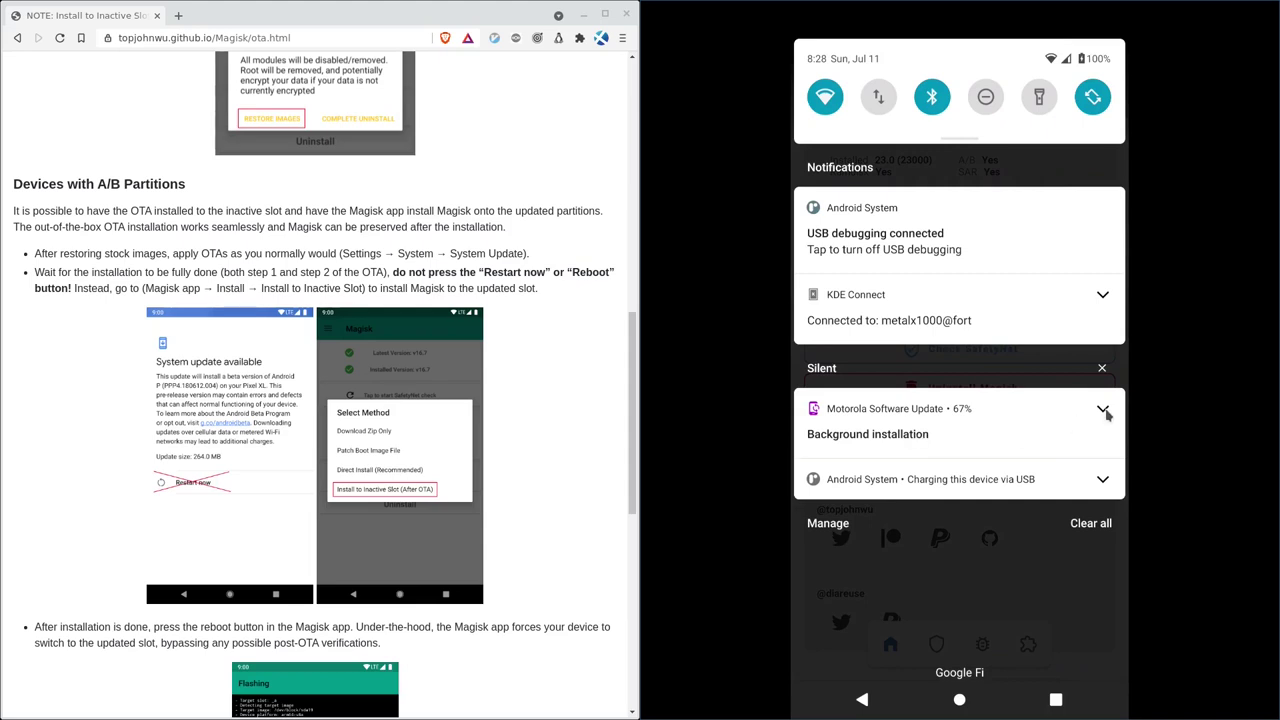
pyautogui.click(1103, 411)
pyautogui.click(948, 447)
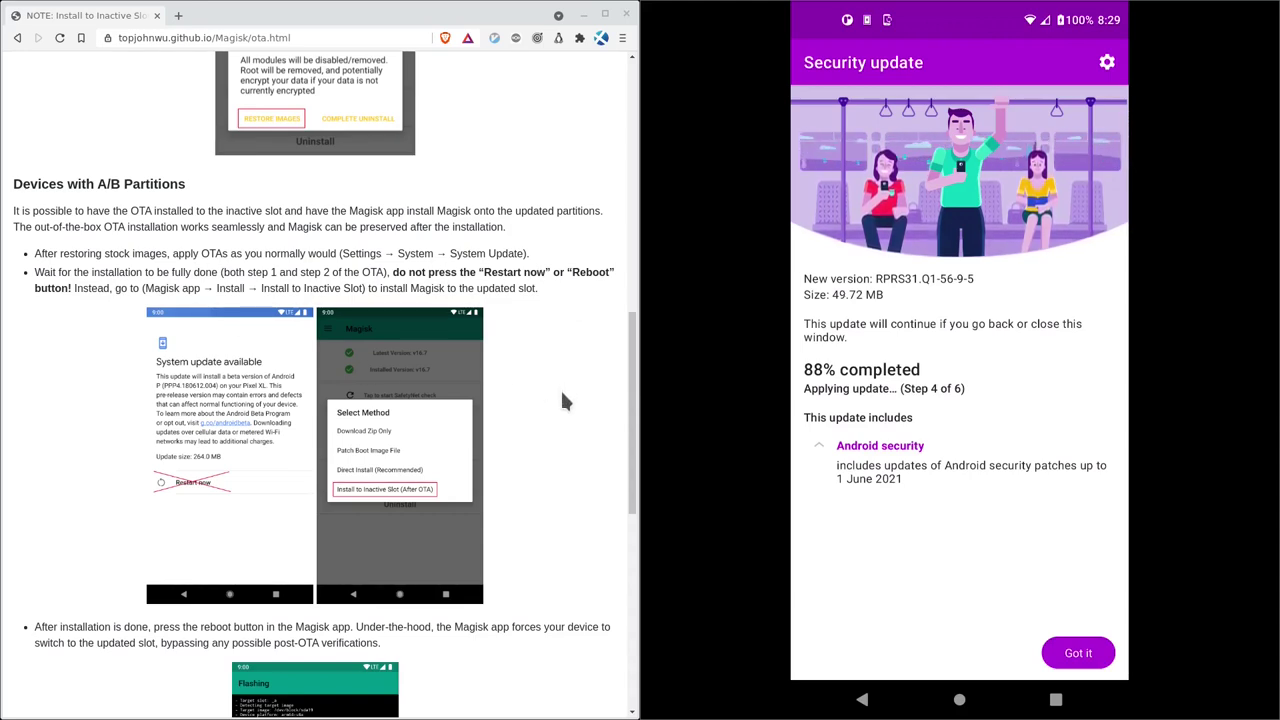
# Re-read the A/B partition instructions in the guide, highlighting "Install to Inactive Slot"
pyautogui.scroll(-3, 561, 395)
pyautogui.scroll(3, 559, 395)
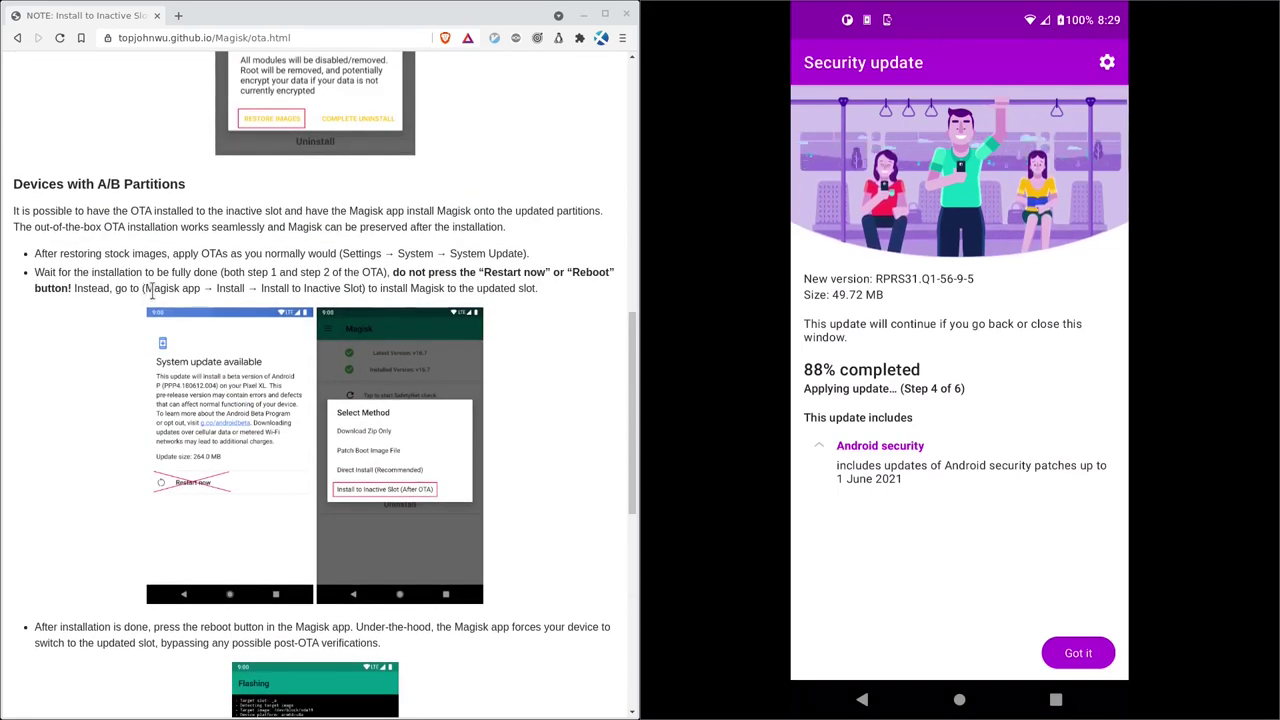
pyautogui.moveTo(145, 288); pyautogui.dragTo(366, 292)
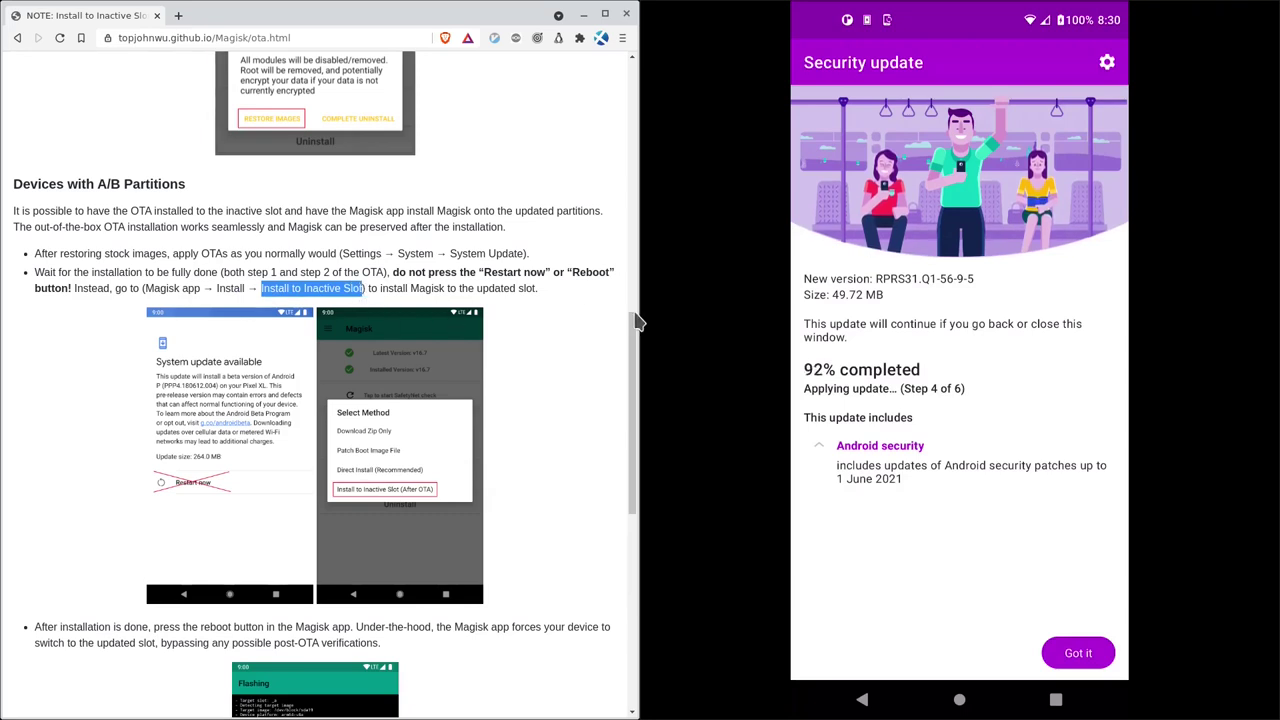
pyautogui.click(578, 335)
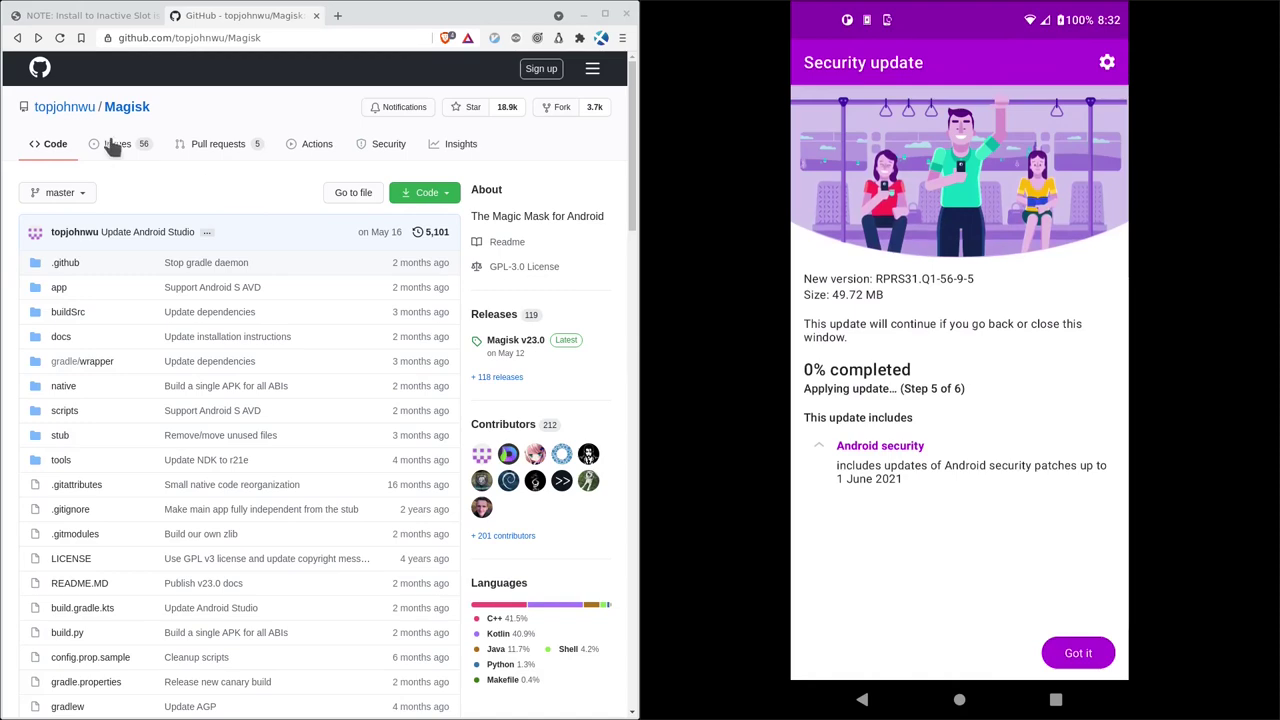
# Examine the Magisk GitHub repository's file list, README introduction and LICENSE file
pyautogui.scroll(-2, 193, 366)
pyautogui.scroll(-3, 193, 366)
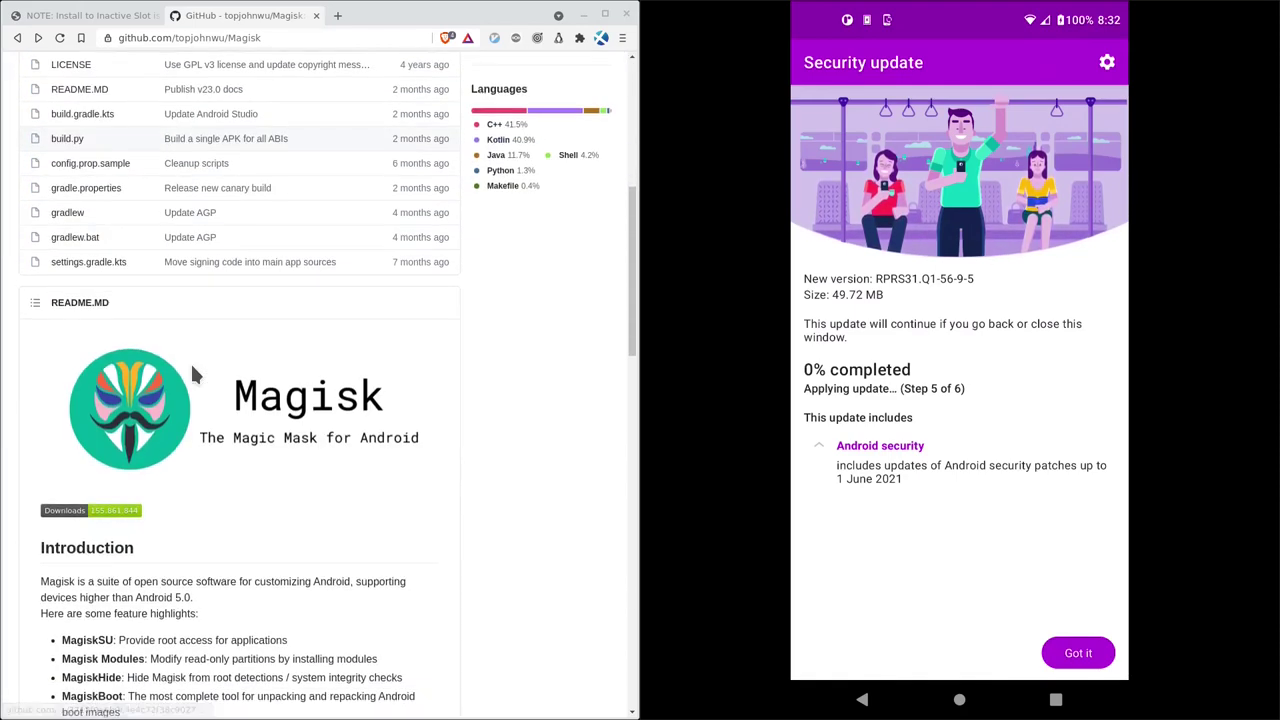
pyautogui.scroll(3, 191, 366)
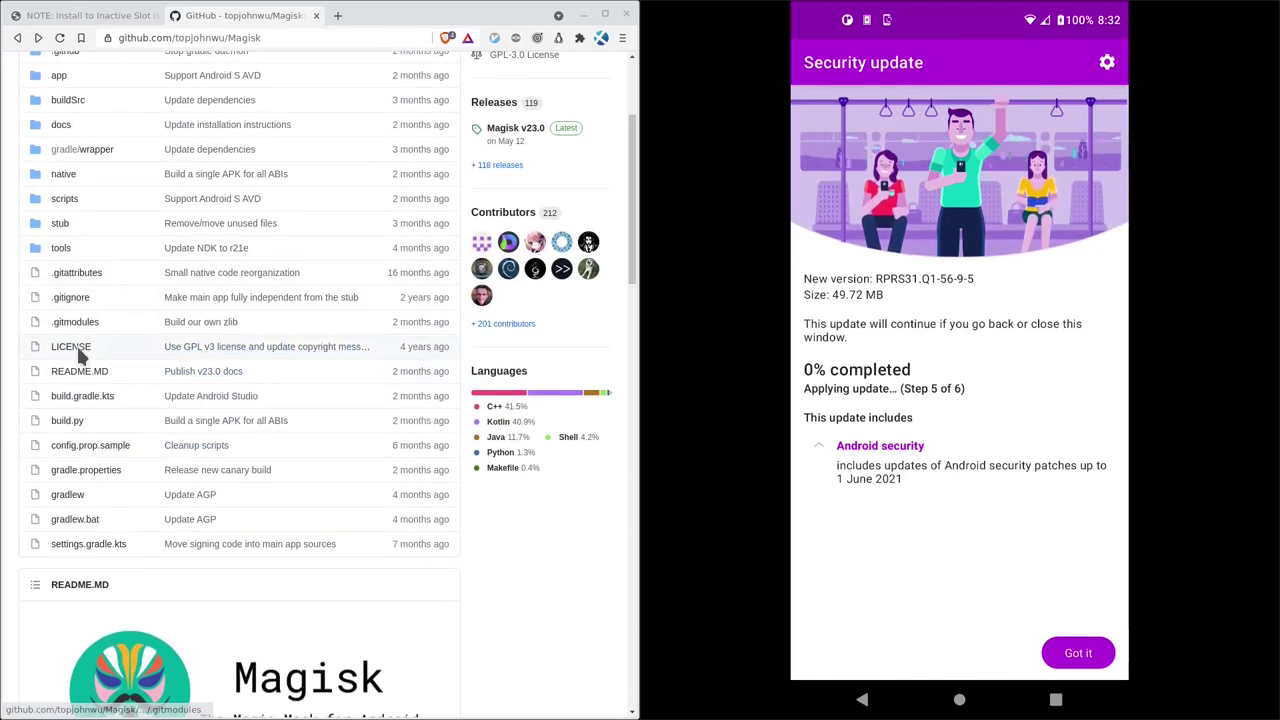
pyautogui.click(80, 348)
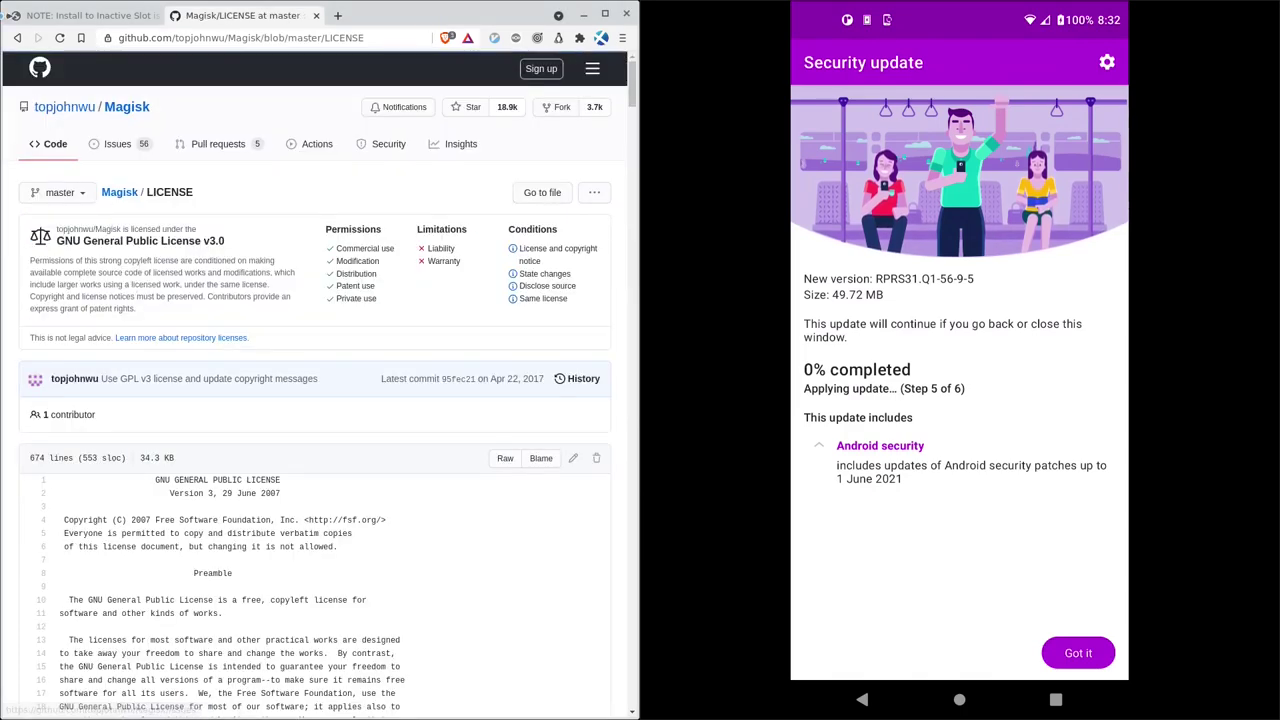
pyautogui.click(17, 37)
pyautogui.scroll(3, 520, 120)
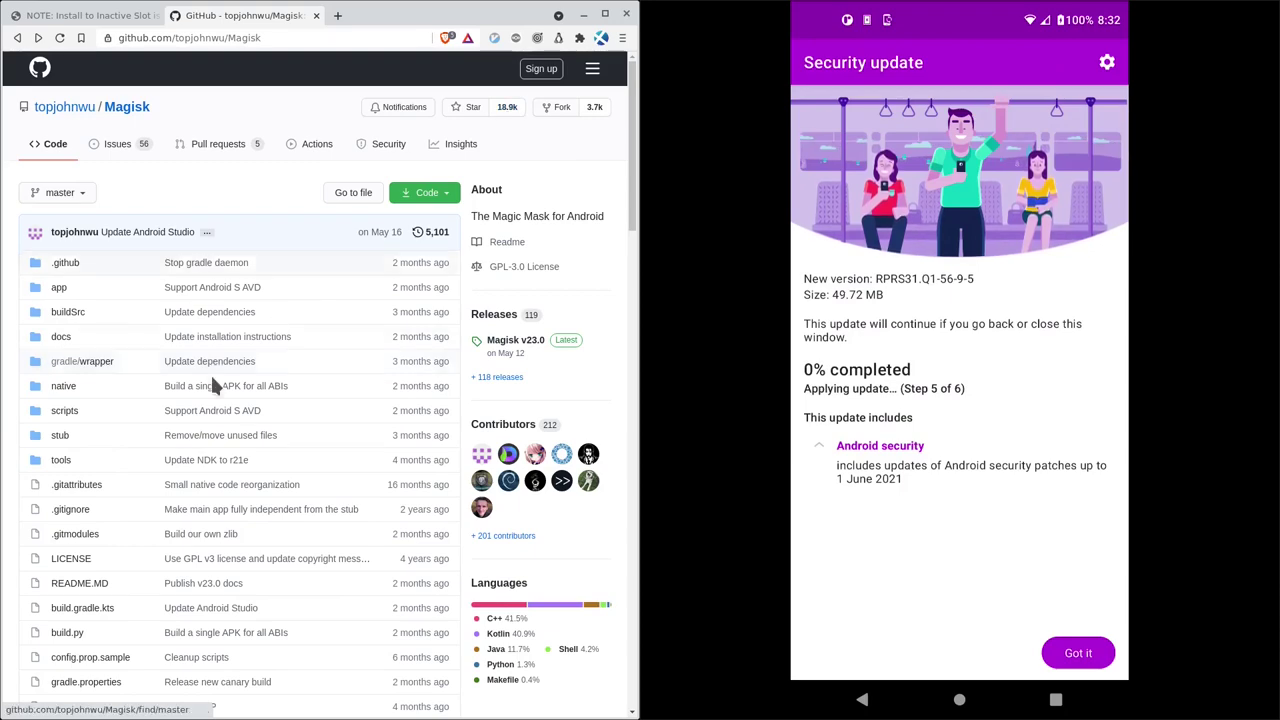
pyautogui.scroll(-4, 247, 339)
pyautogui.scroll(-2, 250, 358)
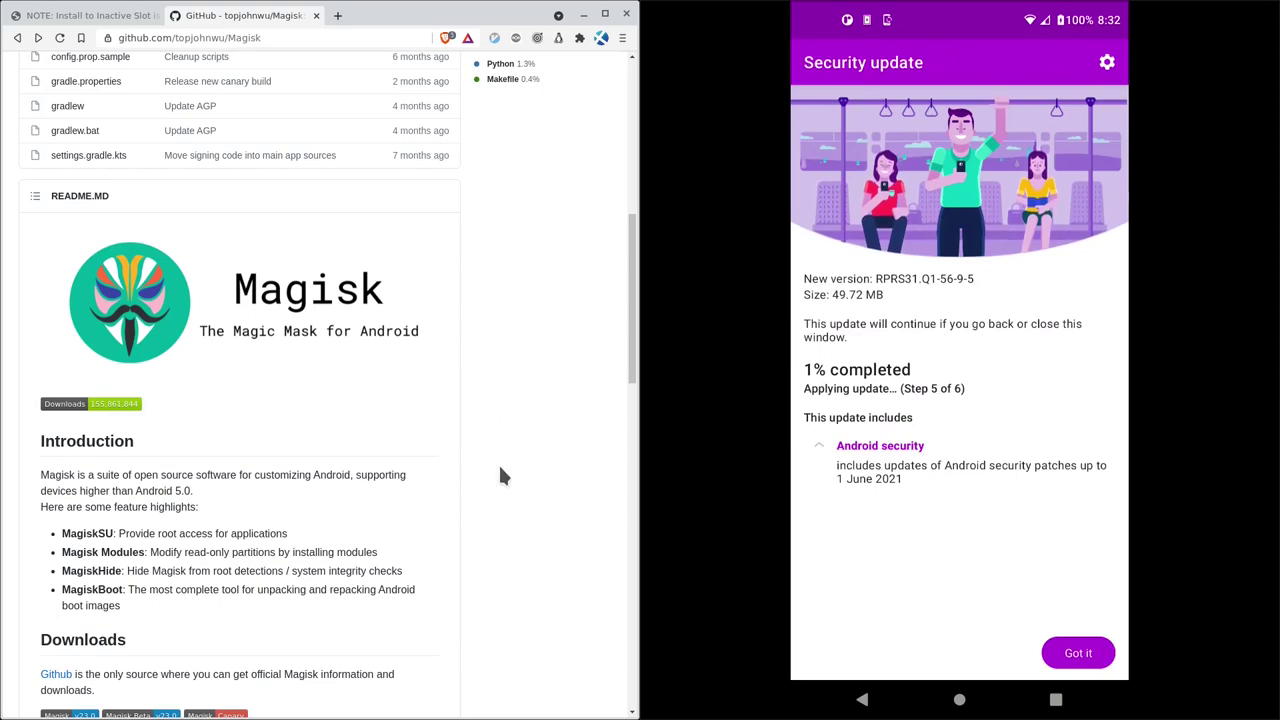
pyautogui.scroll(10, 495, 505)
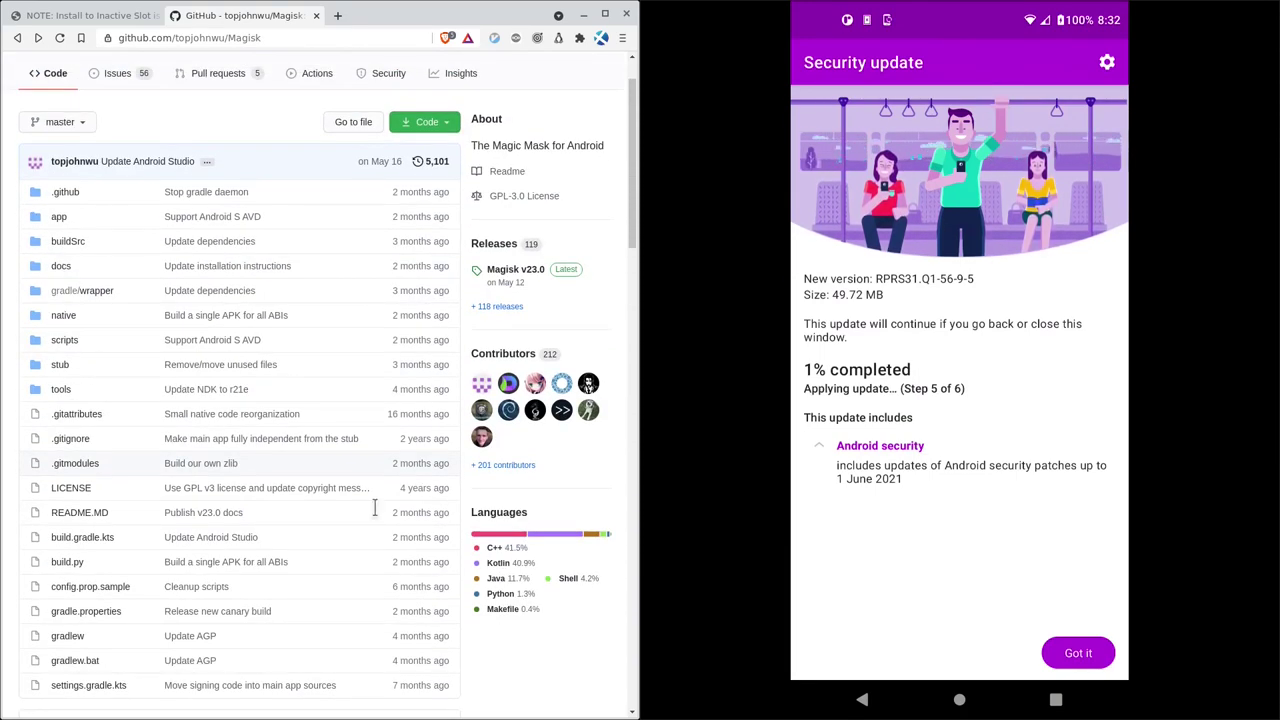
# Examine the Magisk repository's file list and the README's Introduction, Downloads, Useful Links, Bug Reports and Building and Development sections
pyautogui.scroll(-3, 254, 346)
pyautogui.scroll(5, 314, 431)
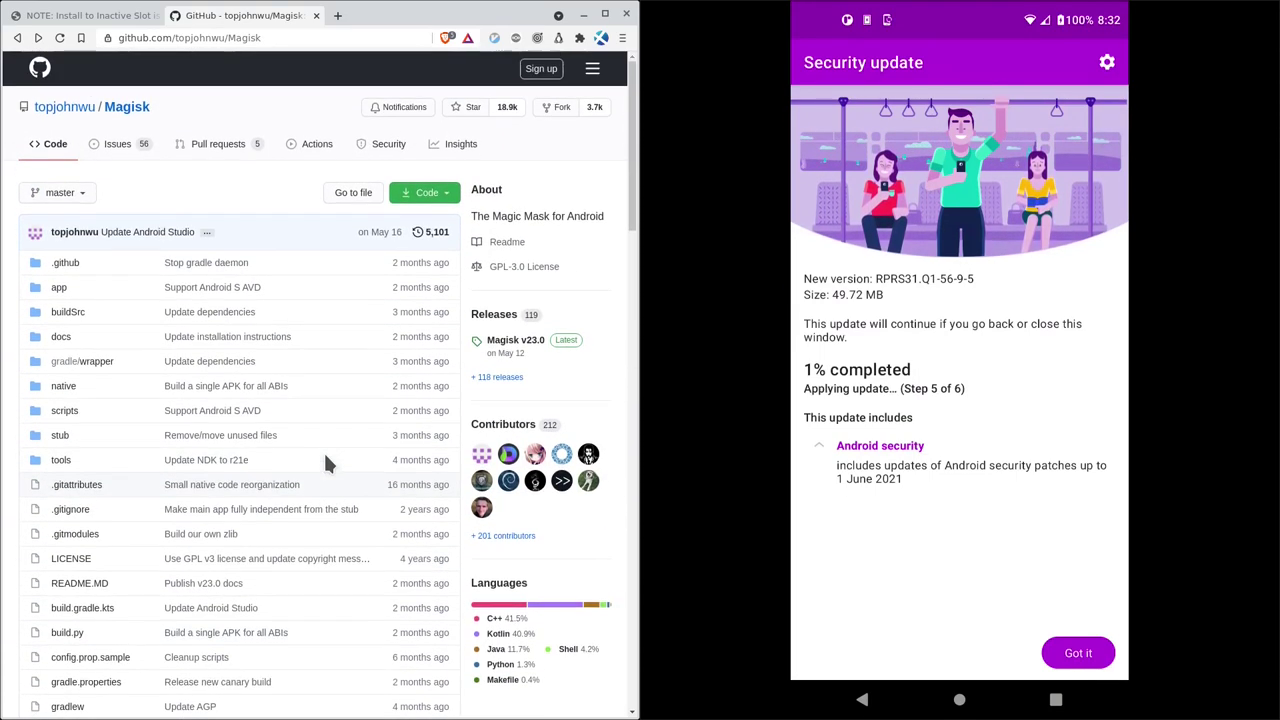
pyautogui.scroll(-5, 127, 417)
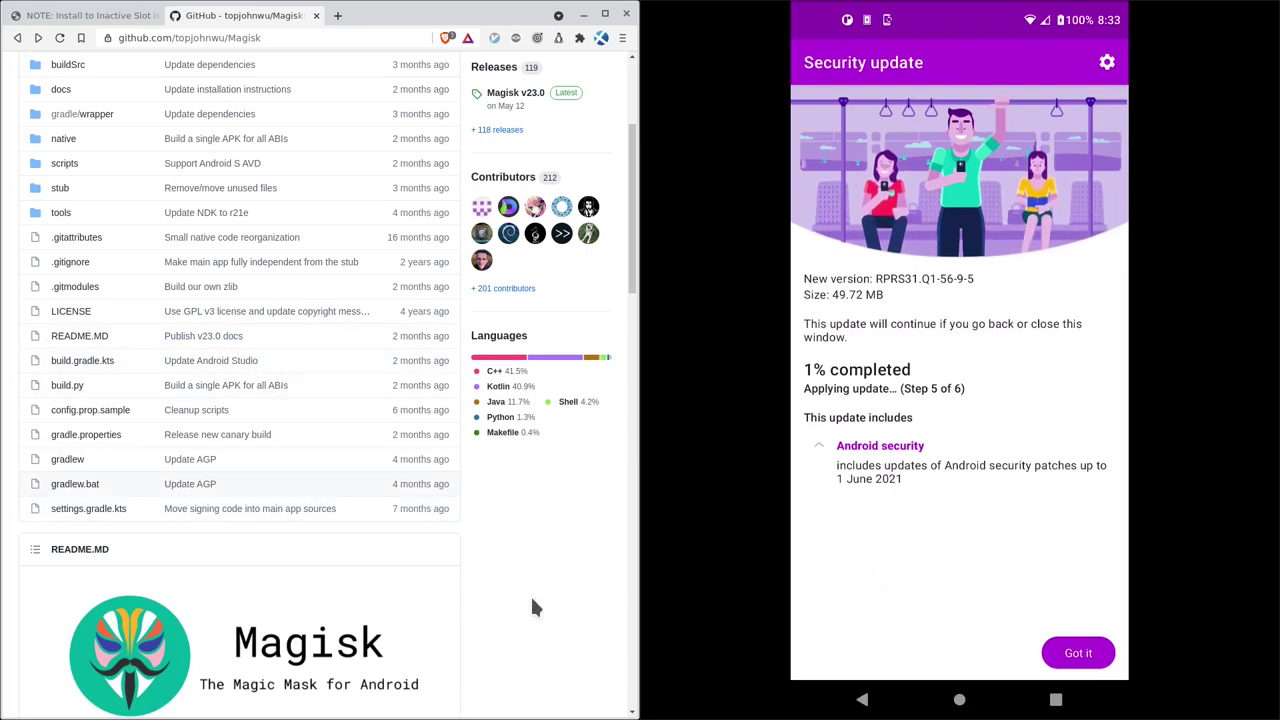
pyautogui.scroll(3, 573, 580)
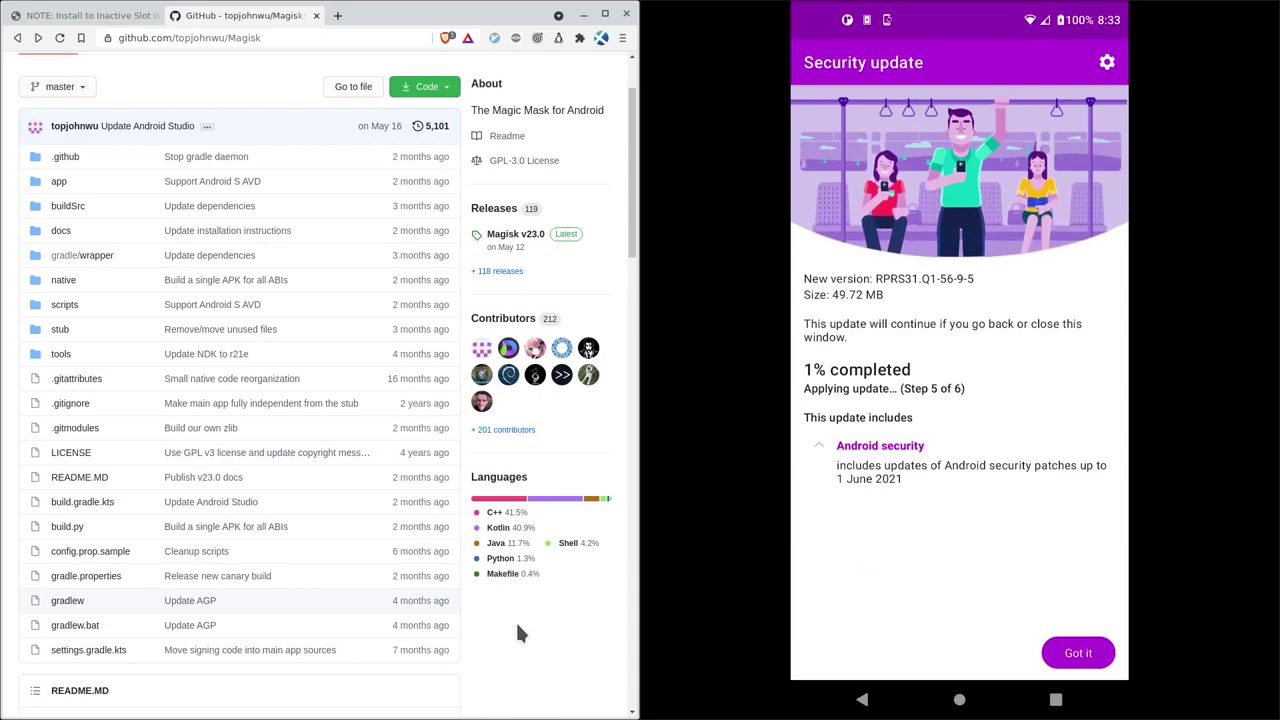
pyautogui.scroll(2, 523, 628)
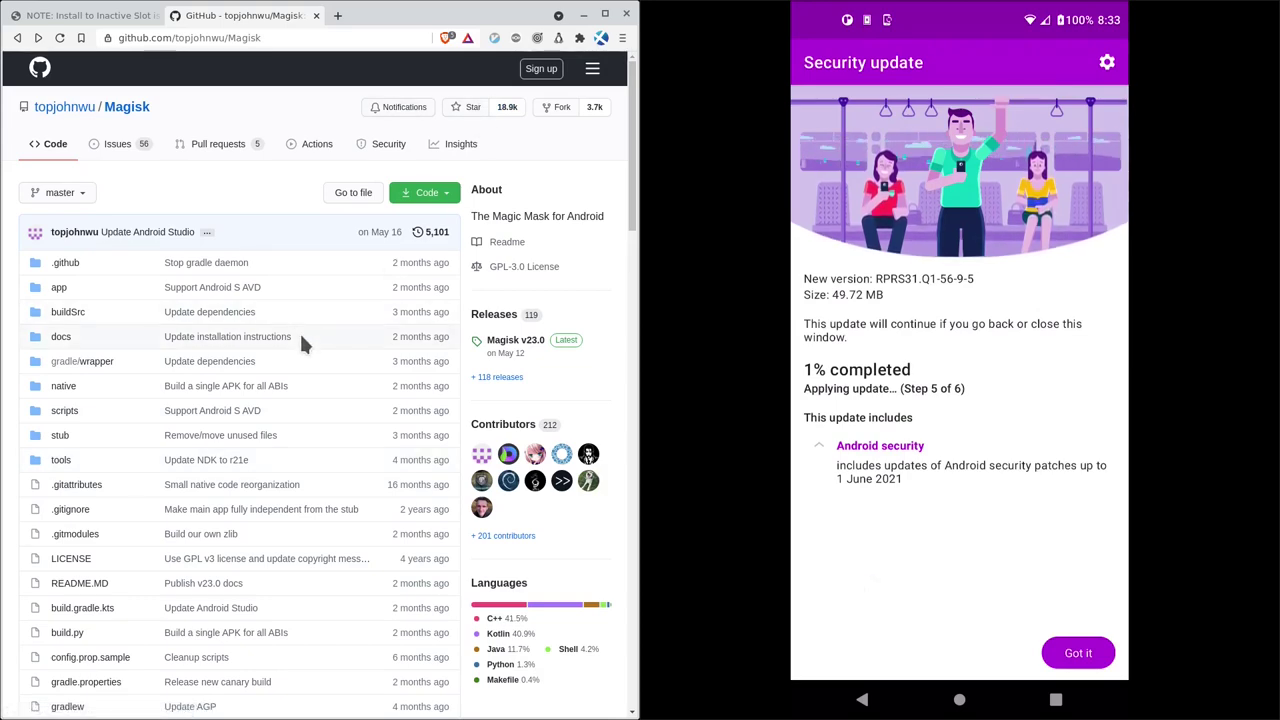
pyautogui.scroll(-4, 335, 378)
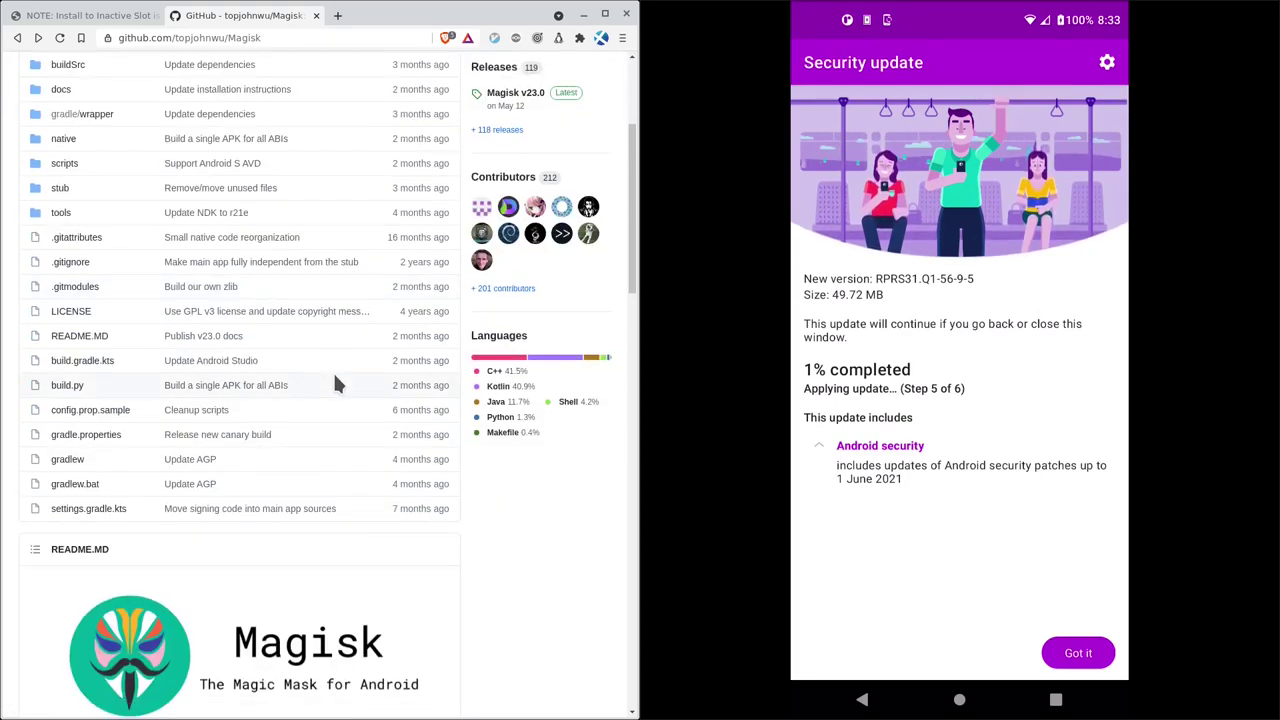
pyautogui.scroll(-12, 335, 383)
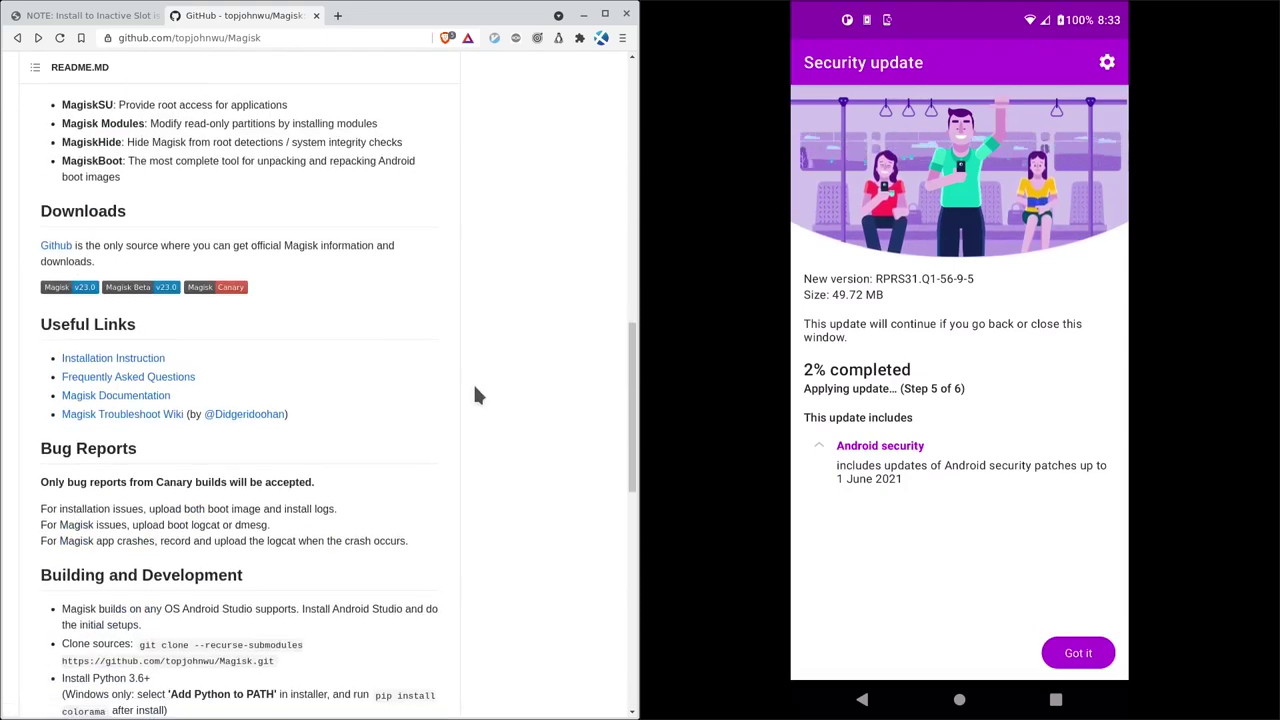
pyautogui.scroll(-3, 476, 395)
pyautogui.scroll(6, 500, 425)
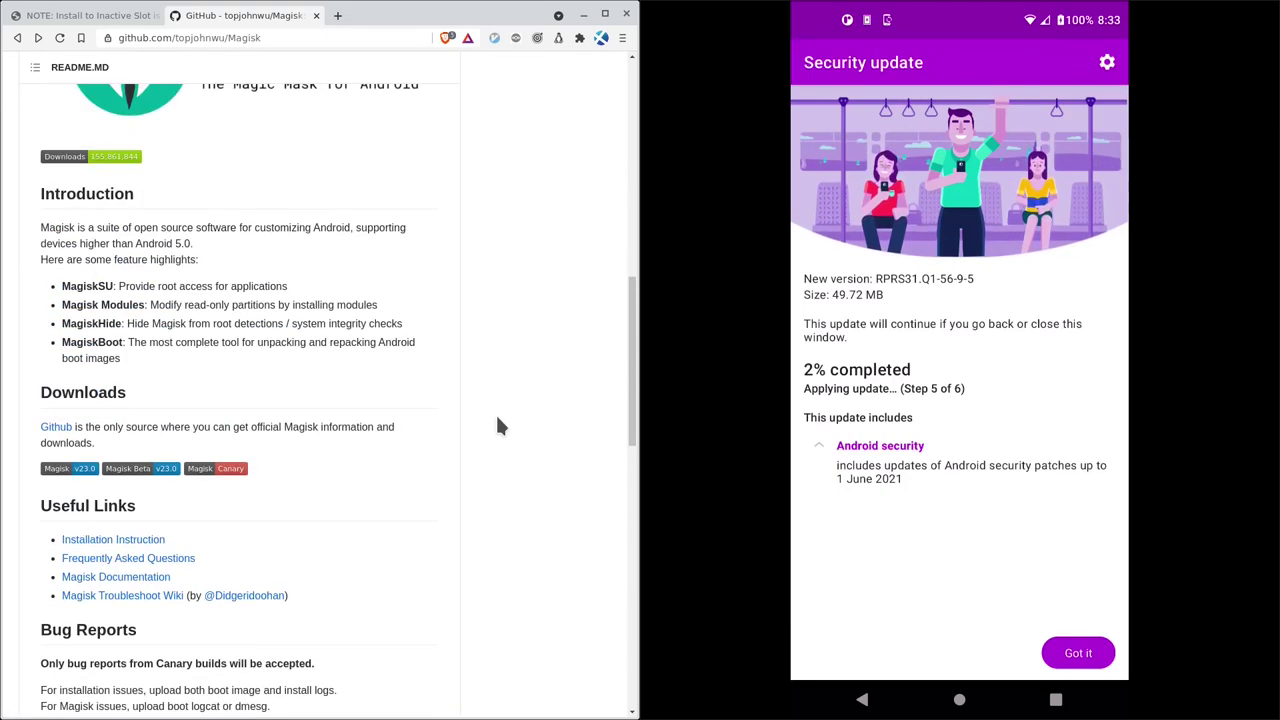
pyautogui.scroll(15, 497, 425)
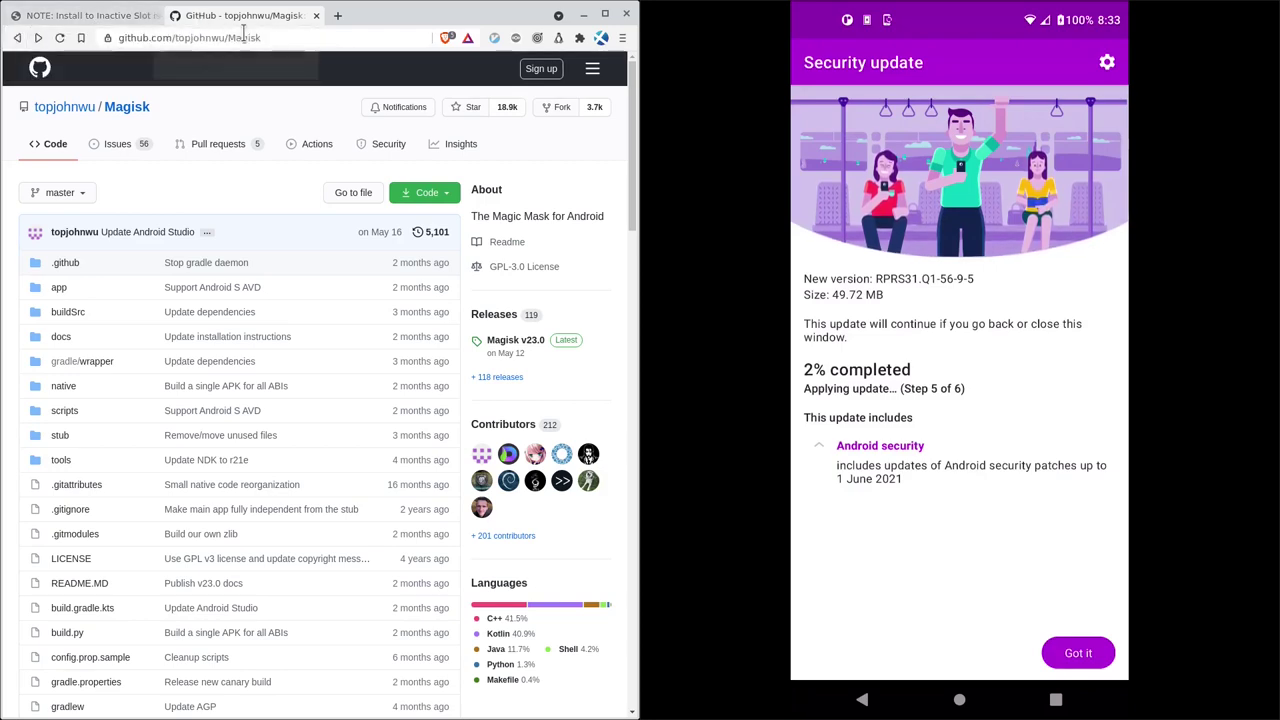
pyautogui.scroll(-2, 305, 345)
pyautogui.scroll(-7, 305, 345)
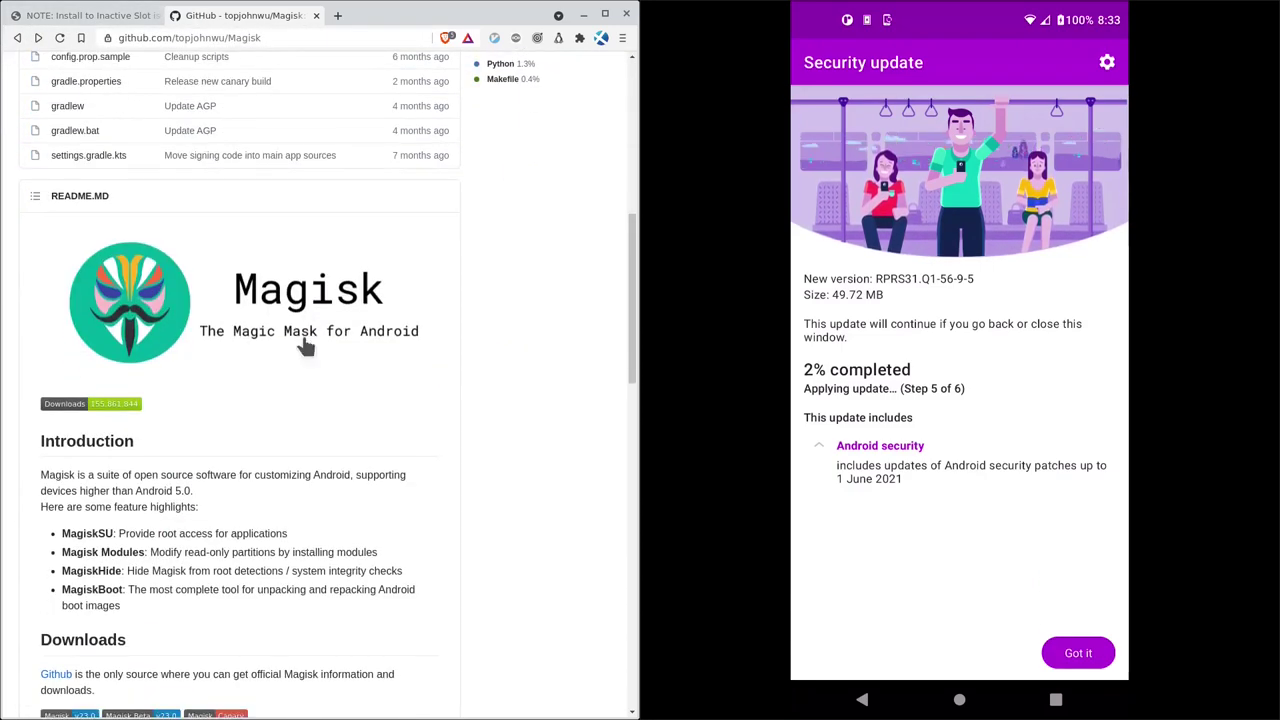
pyautogui.scroll(-5, 330, 350)
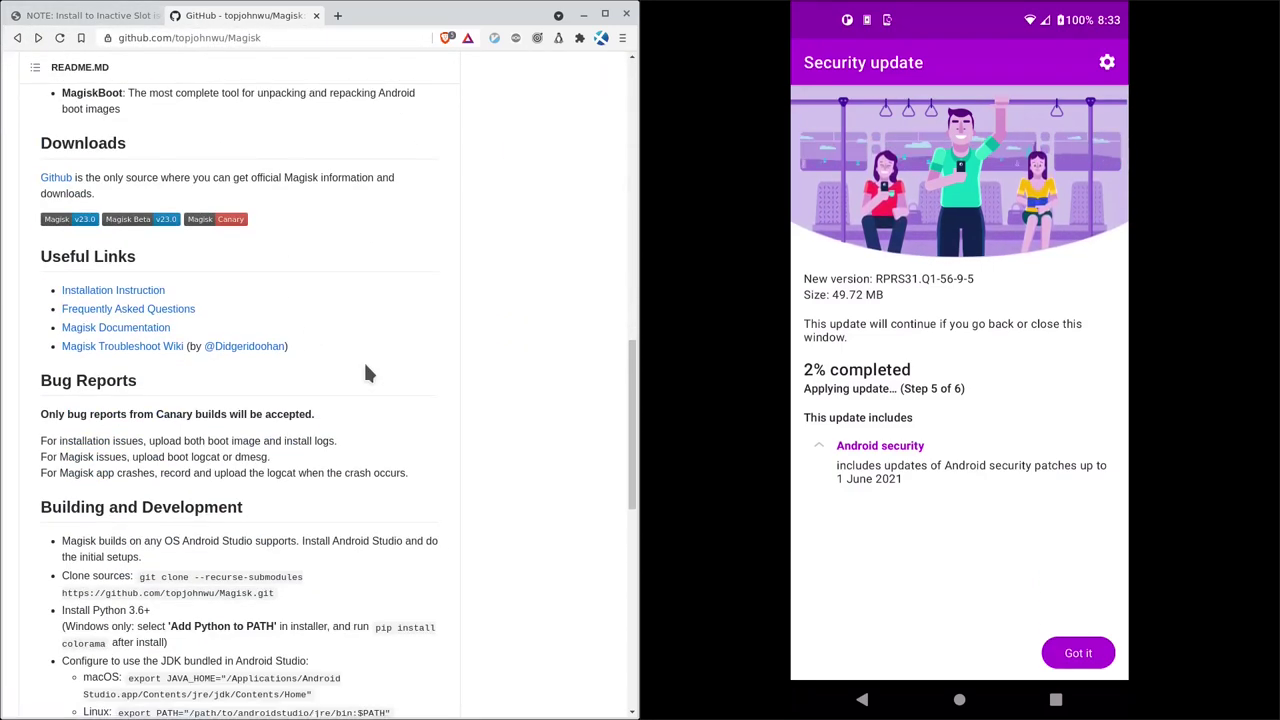
pyautogui.scroll(3, 363, 360)
pyautogui.scroll(15, 365, 372)
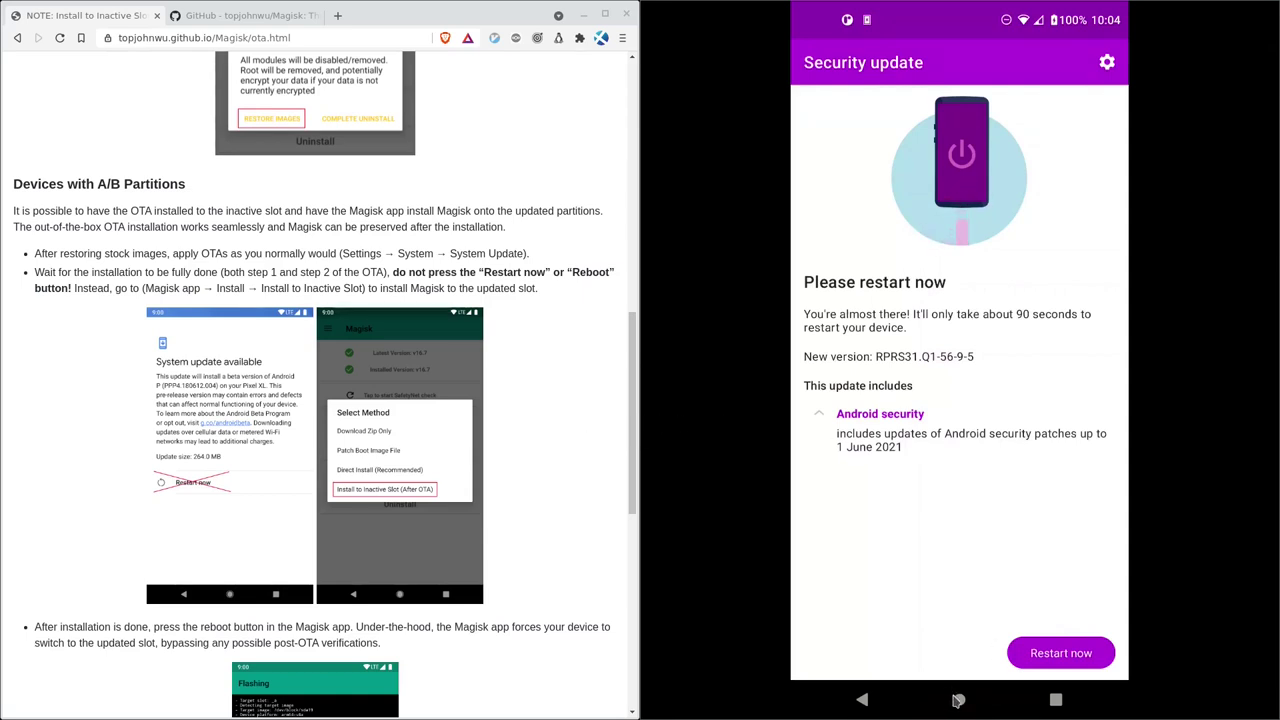
# Switch from the finished security update to the Magisk app and install Magisk using the Install to Inactive Slot (After OTA) method
pyautogui.click(1055, 700)
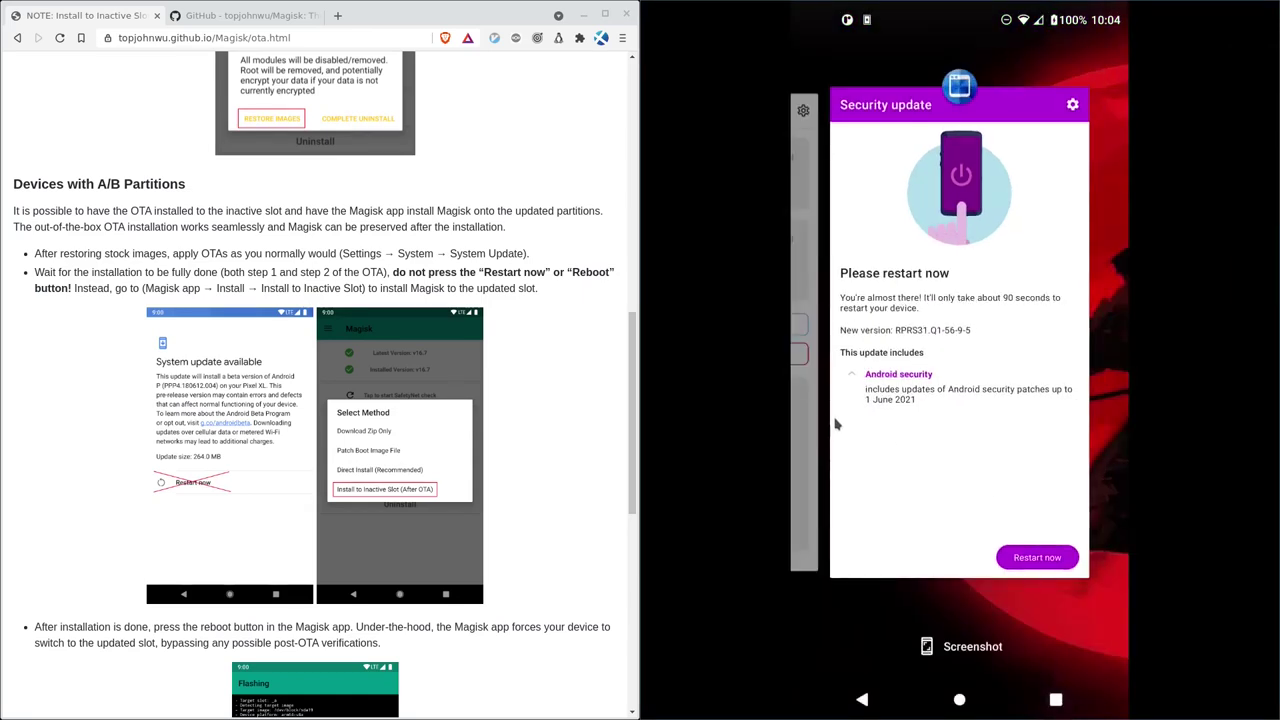
pyautogui.click(819, 424)
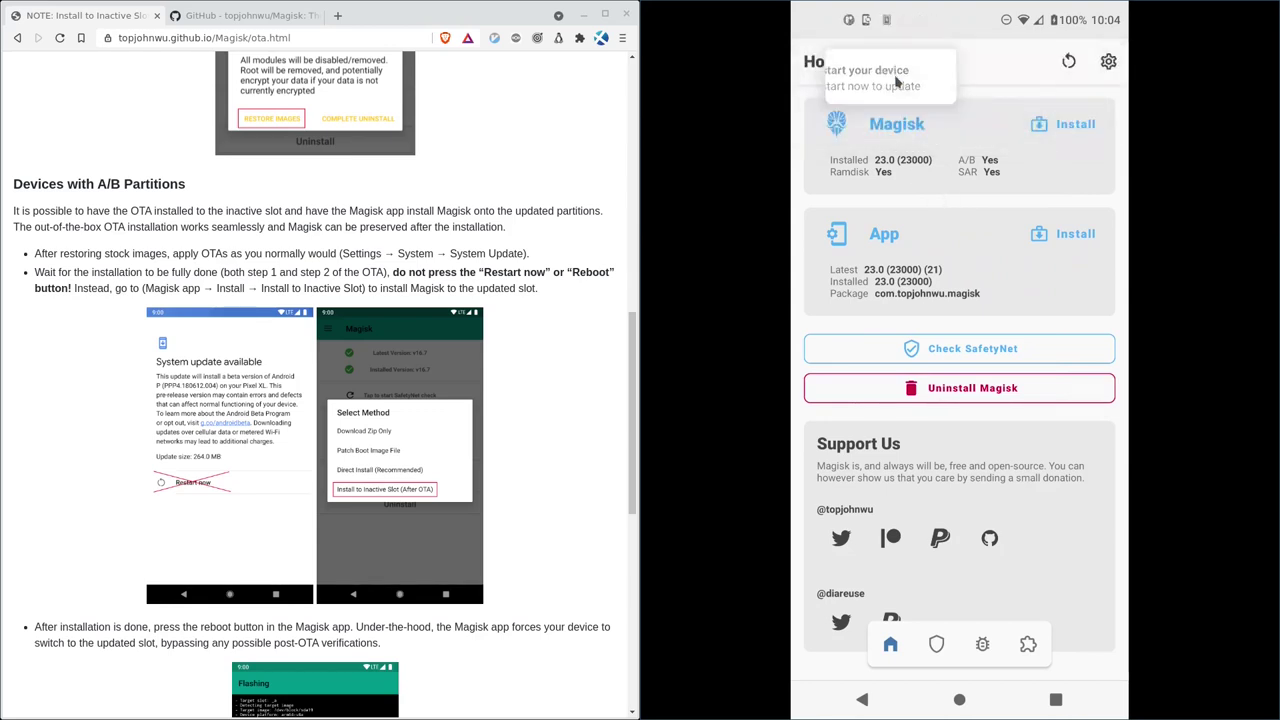
pyautogui.click(1075, 125)
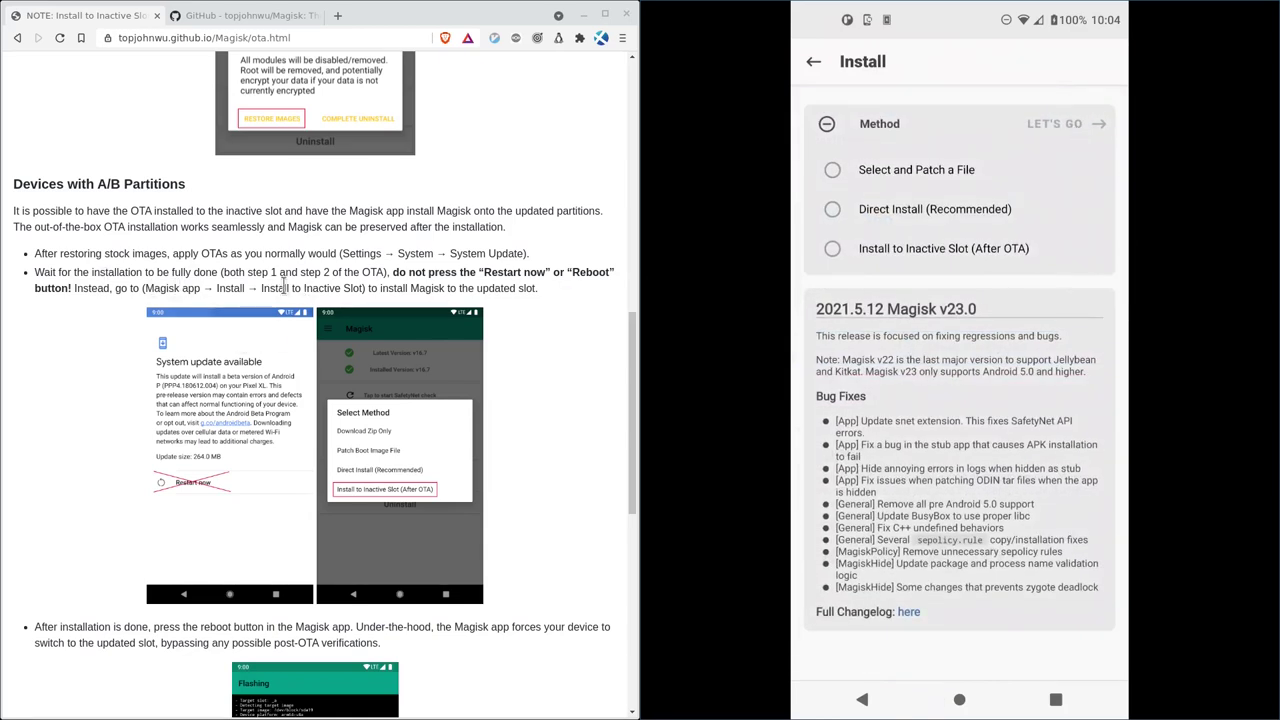
pyautogui.click(832, 252)
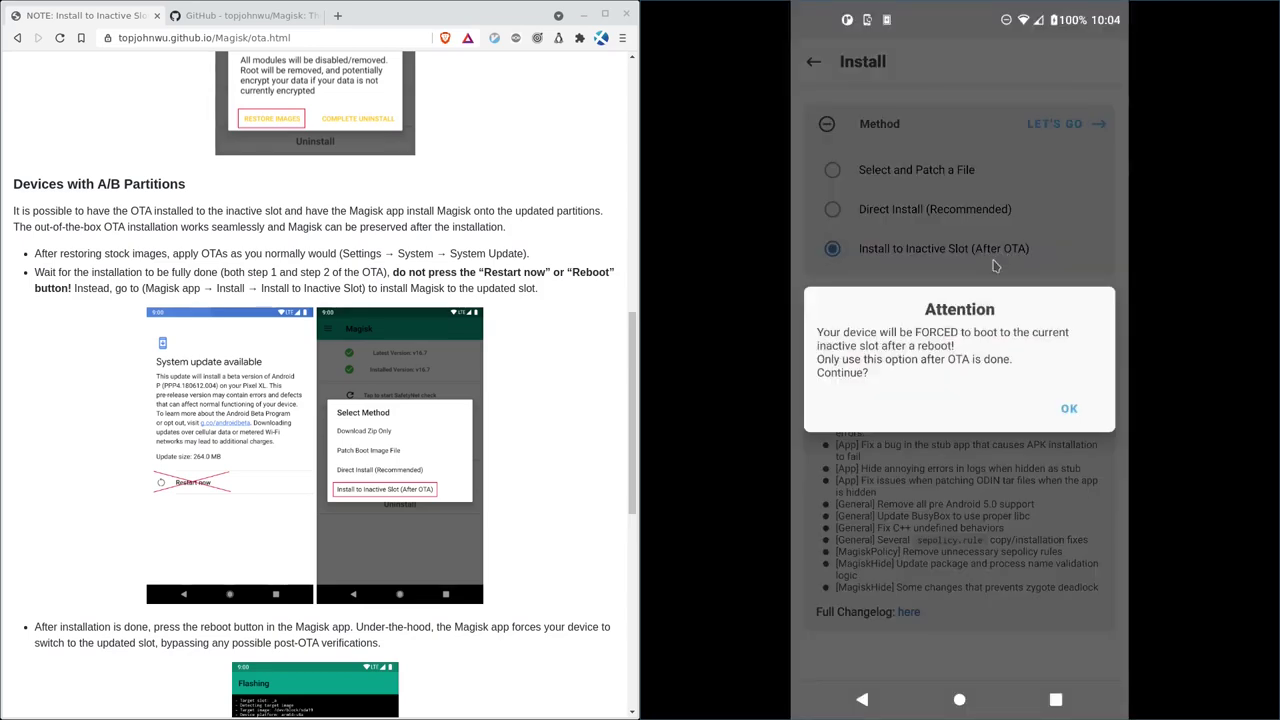
pyautogui.click(1071, 411)
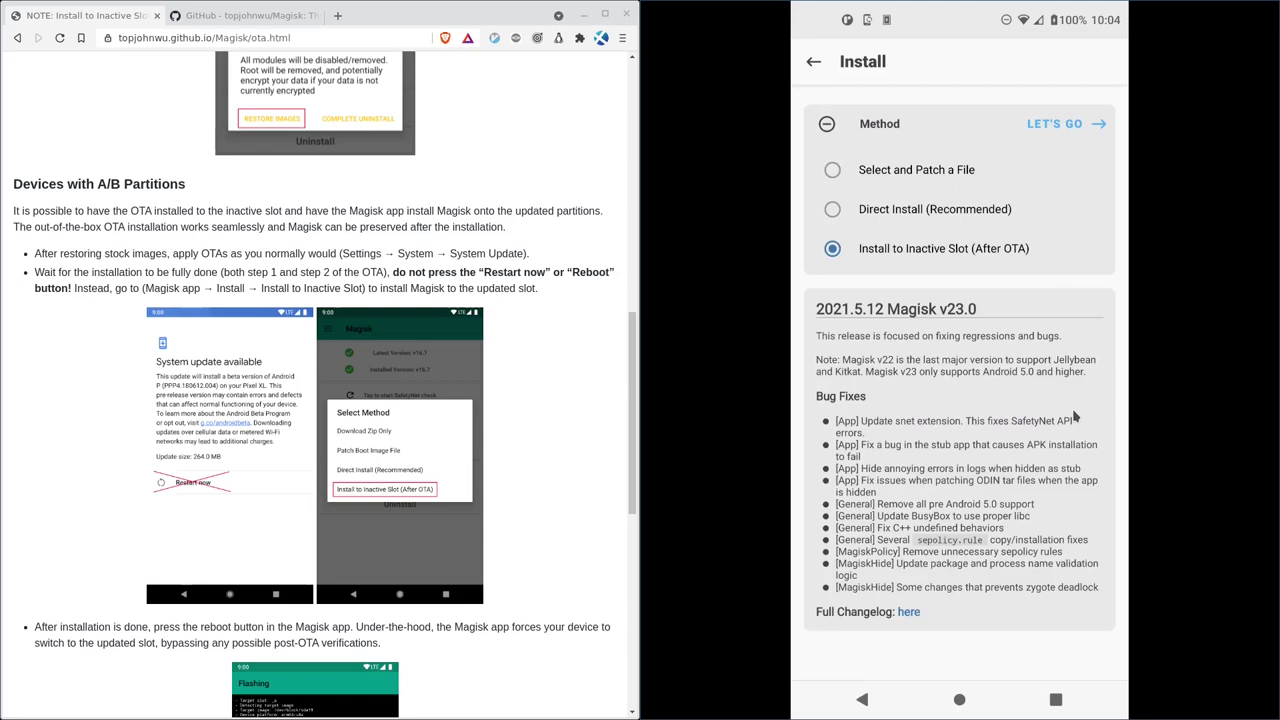
pyautogui.click(1062, 128)
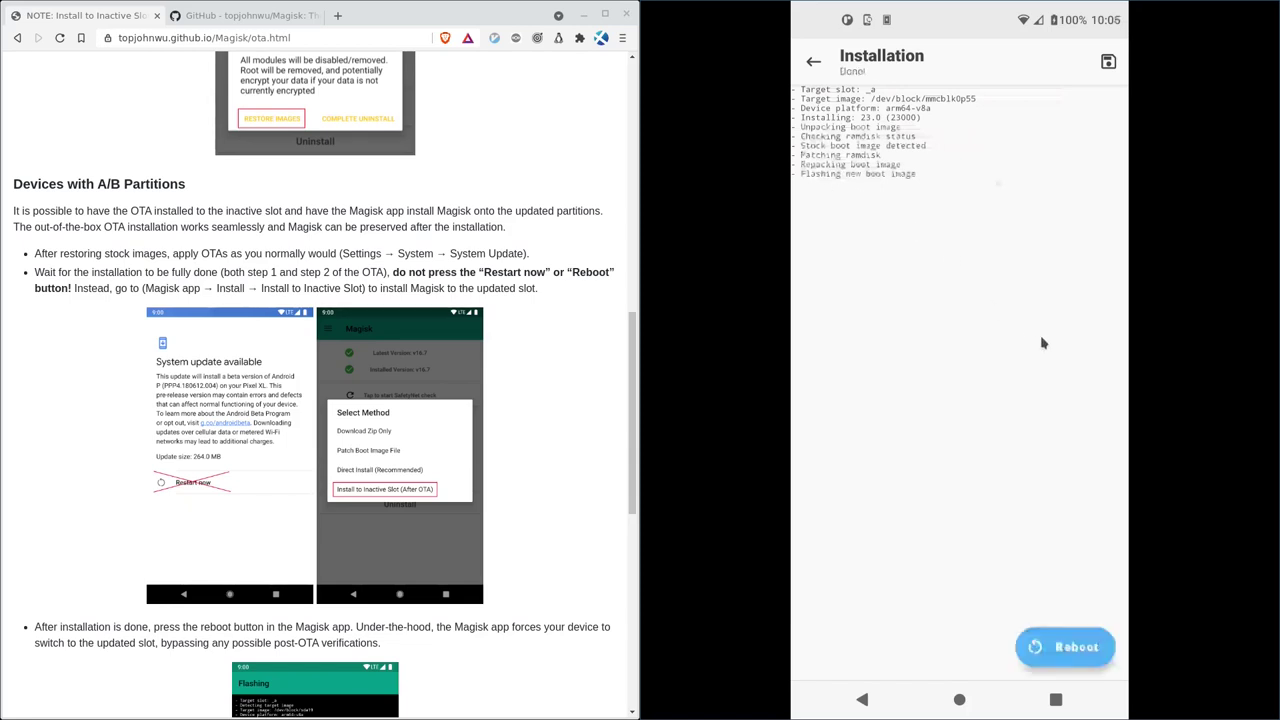
# Reboot the phone from Magisk's installation screen to boot into the updated slot
pyautogui.click(1069, 645)
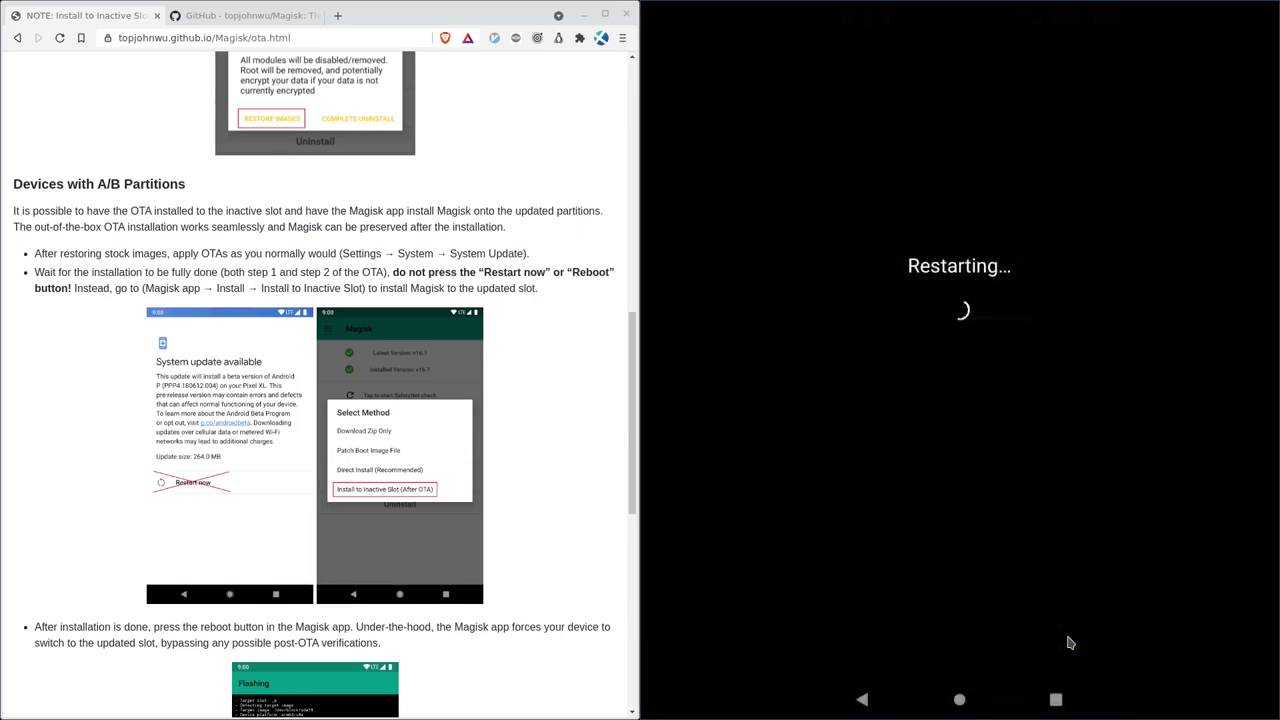
pyautogui.press('super+Up')
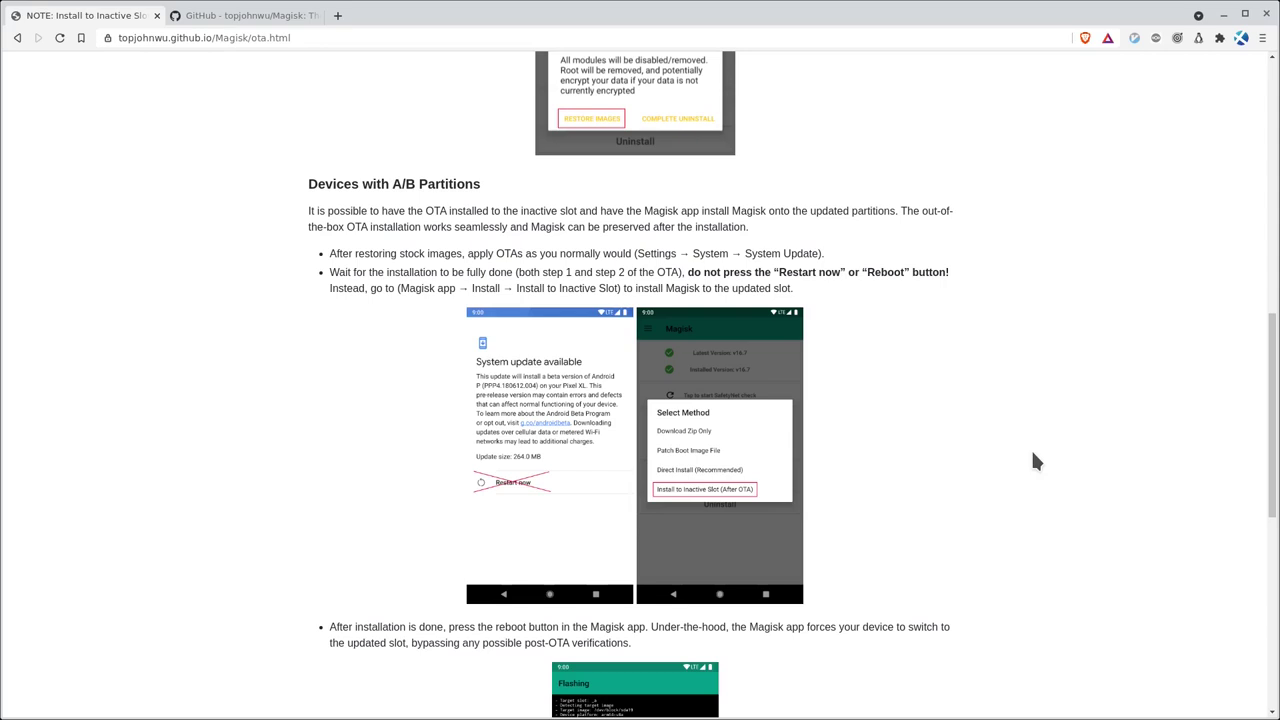
pyautogui.press('super+Down')
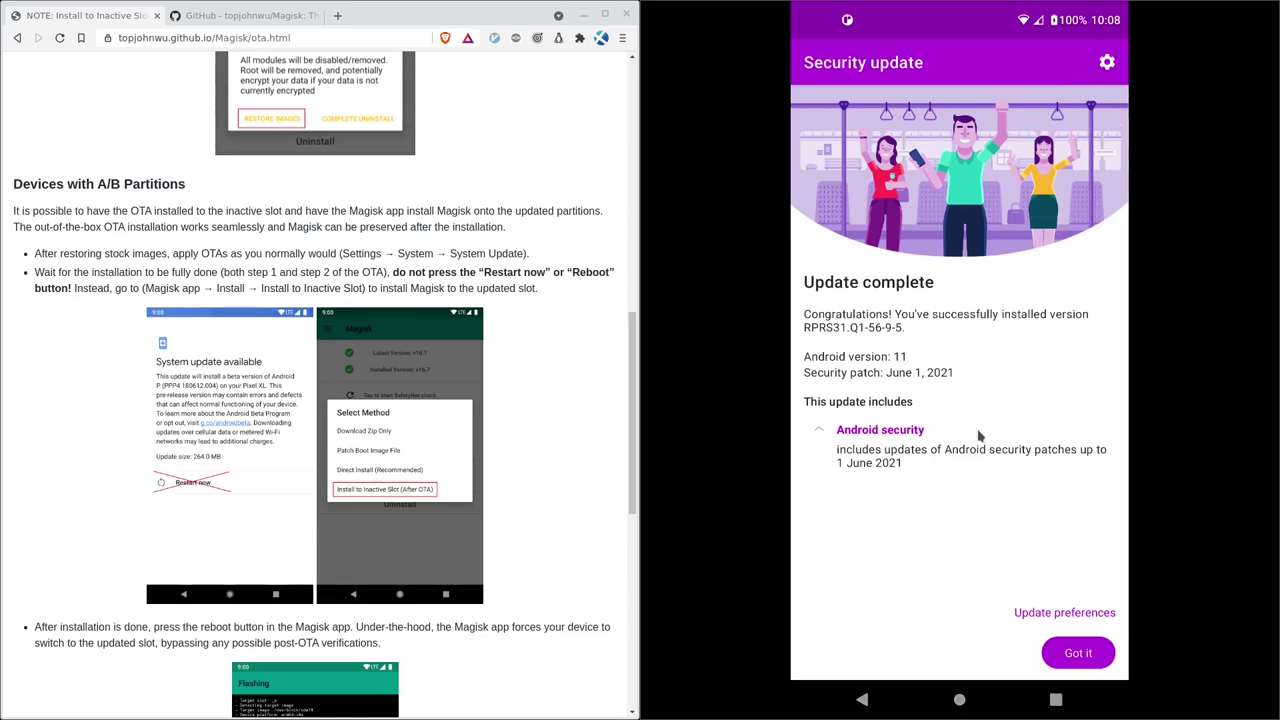
# Leave the security update screen, switch to the phone's Termux terminal and run su to test root access
pyautogui.click(961, 704)
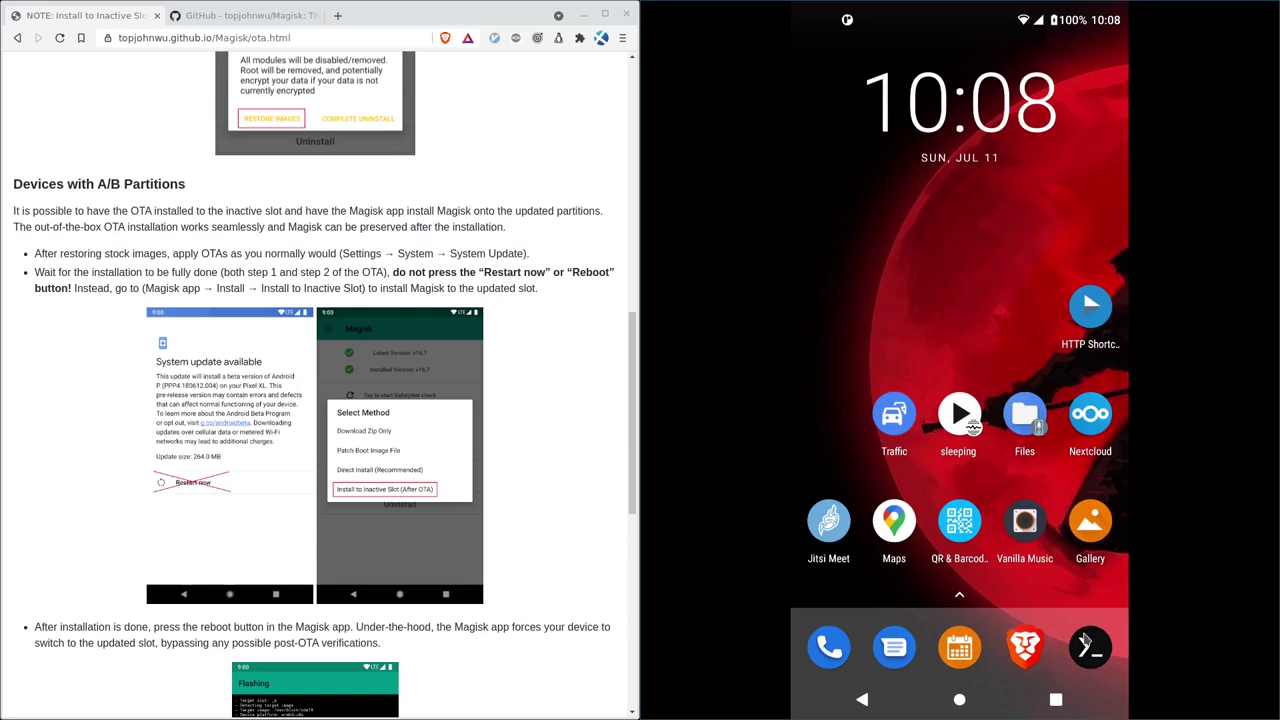
pyautogui.click(1088, 645)
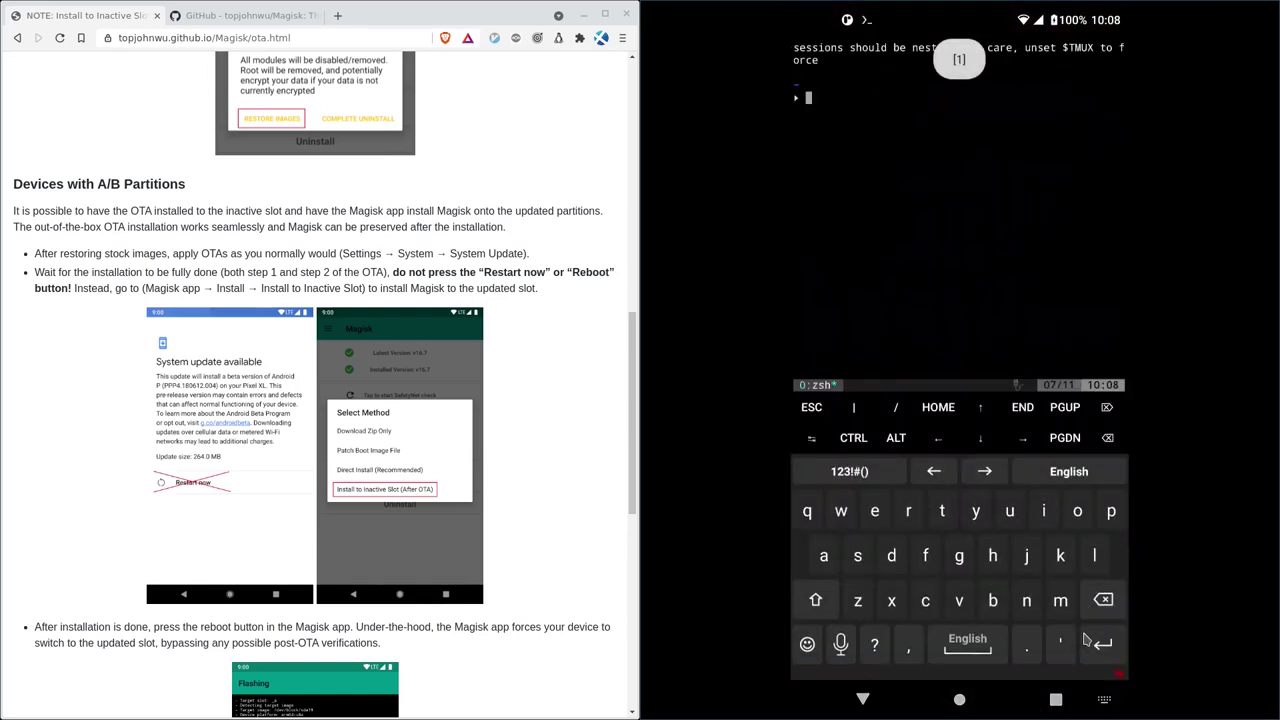
pyautogui.write('su')
pyautogui.press('Return')
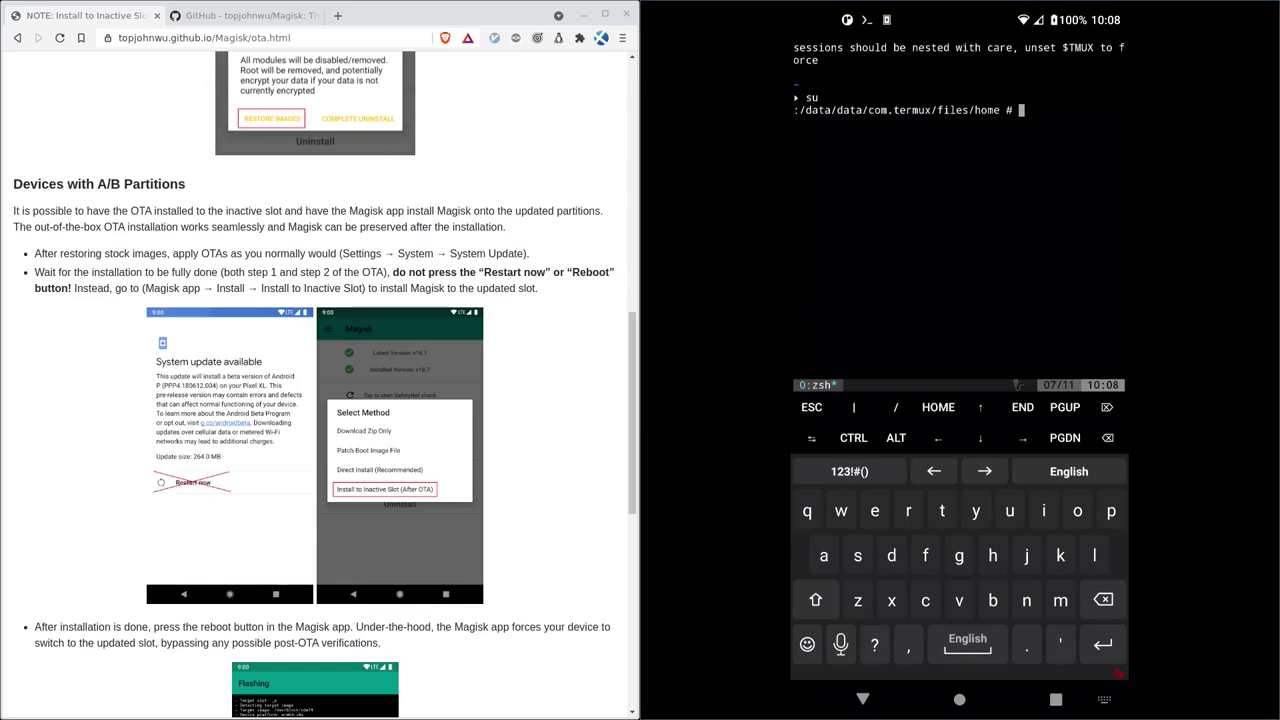
pyautogui.press('super+Up')
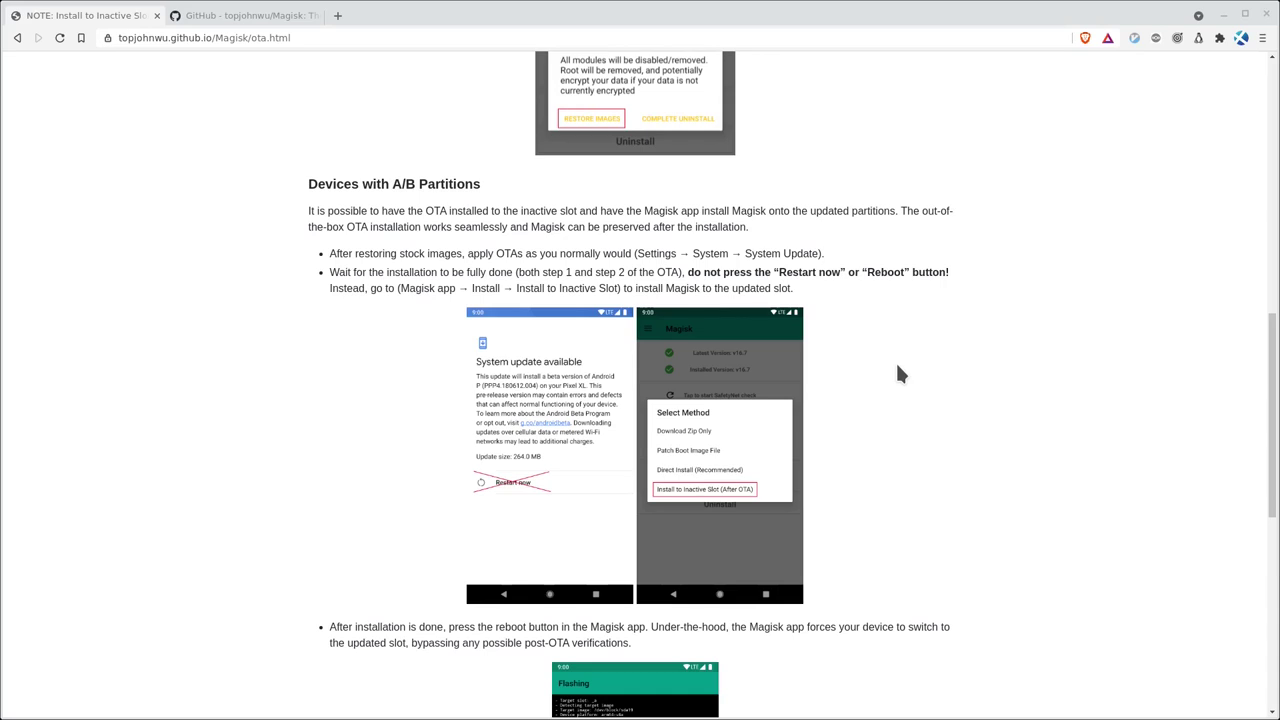